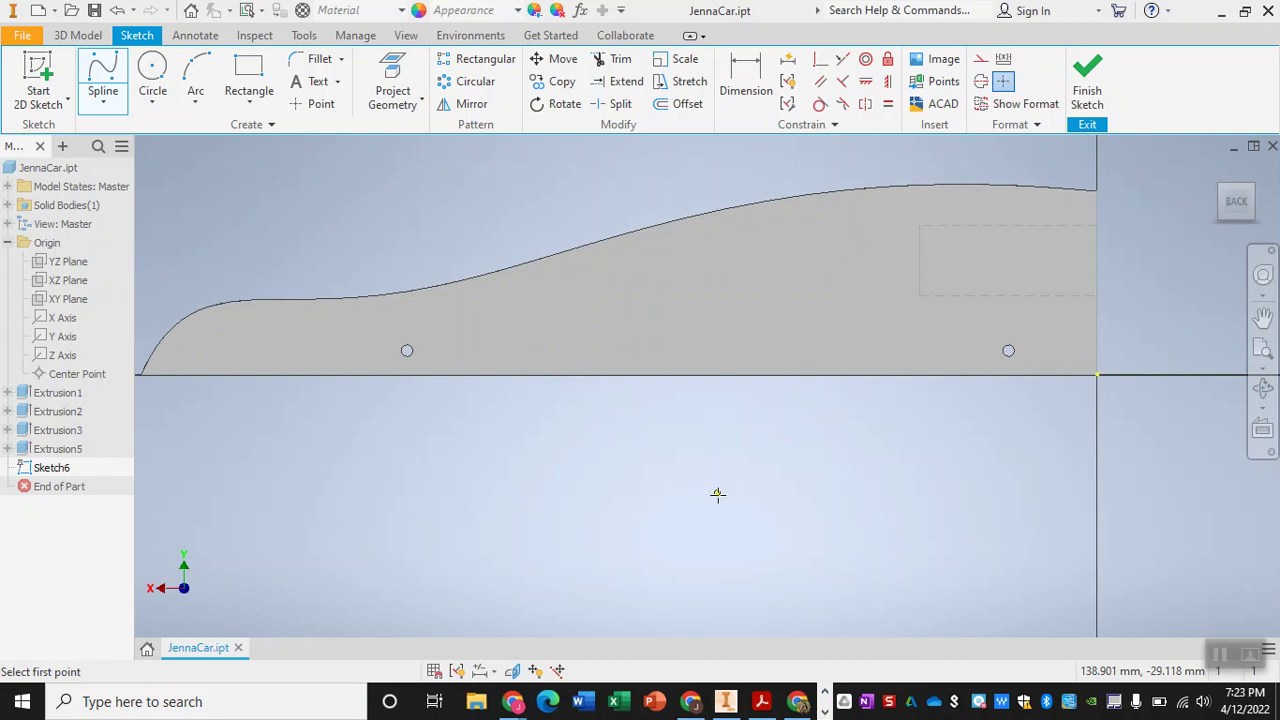
Step: Abandon the spline and empty sketch, undo and redo Extrusion5, and return to the Home view
{"action": "left_click", "coordinate": [714, 490]}
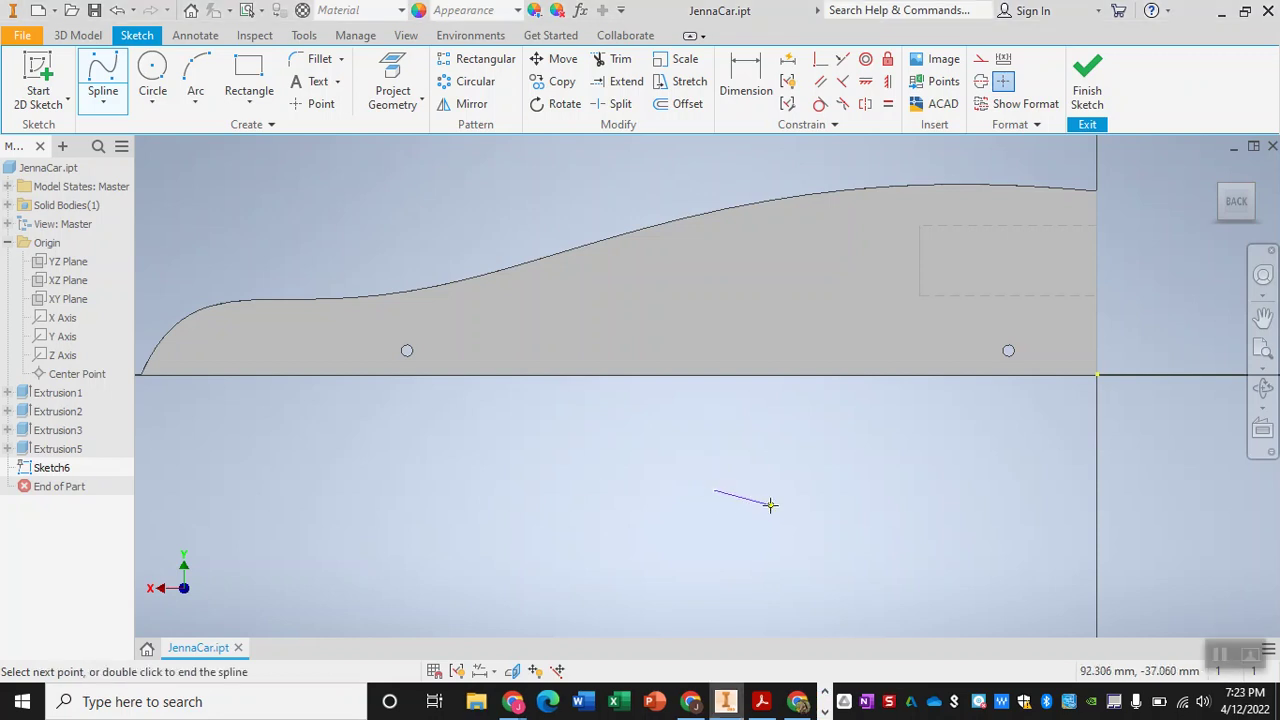
{"action": "key", "text": "Escape"}
{"action": "right_click_drag", "start_coordinate": [771, 514], "coordinate": [771, 500]}
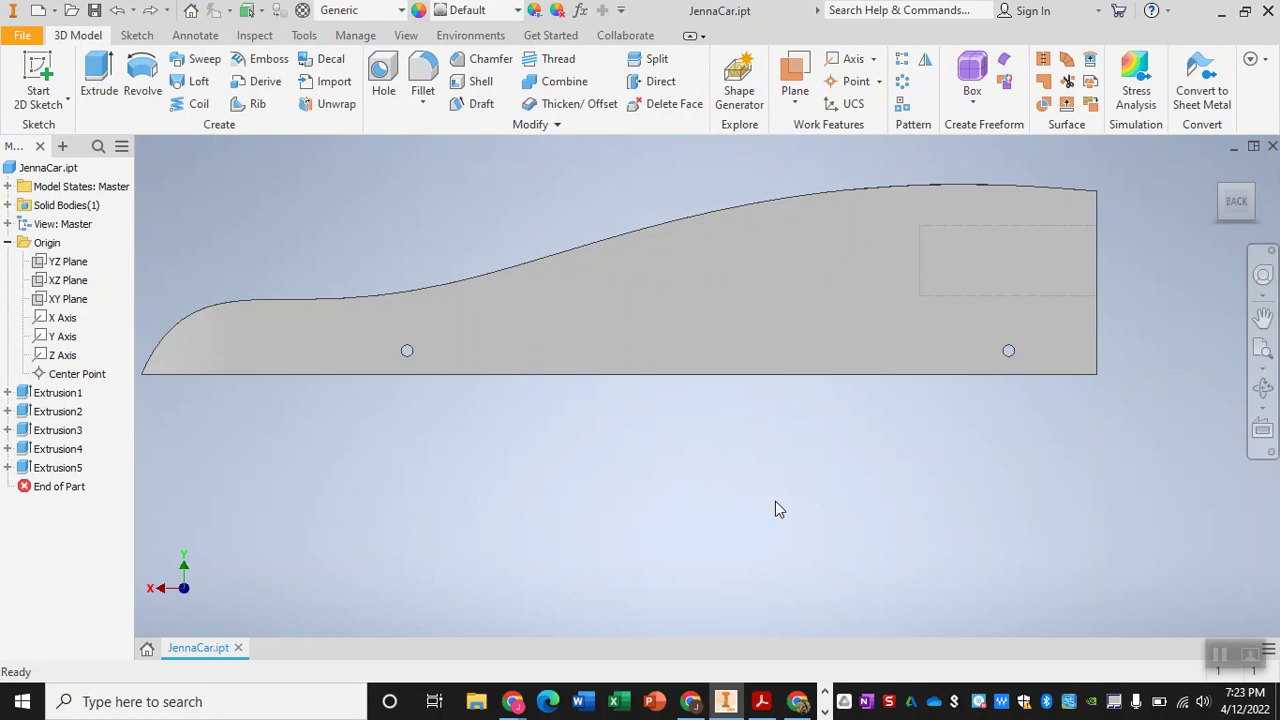
{"action": "key", "text": "ctrl+z"}
{"action": "key", "text": "ctrl+y"}
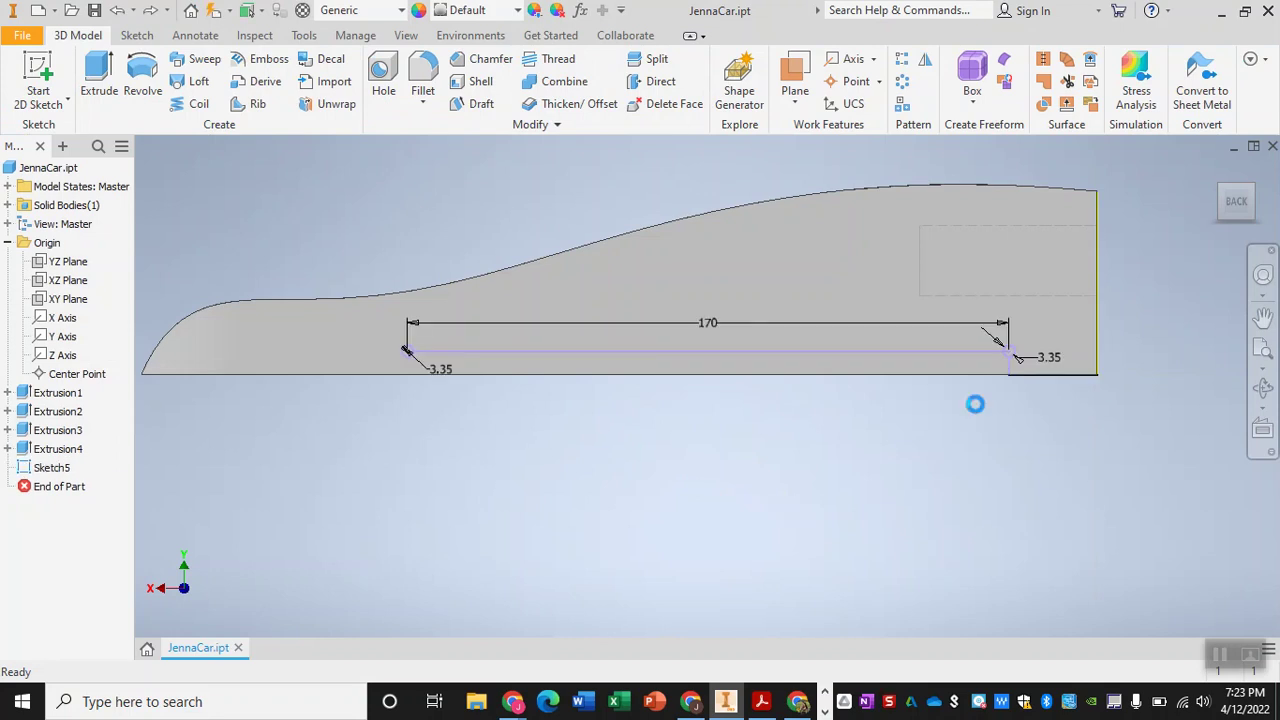
{"action": "left_click", "coordinate": [1258, 190]}
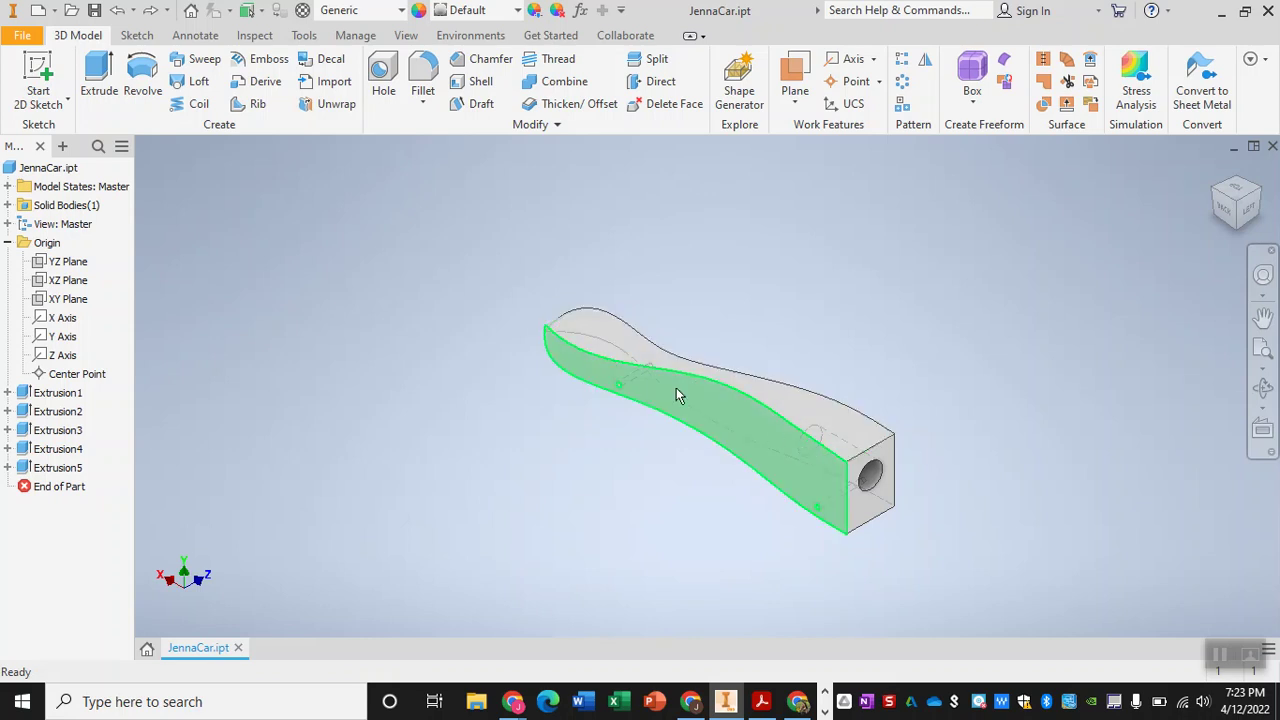
Step: Delete Extrusion4 from the browser together with its consumed sketch
{"action": "right_click", "coordinate": [22, 449]}
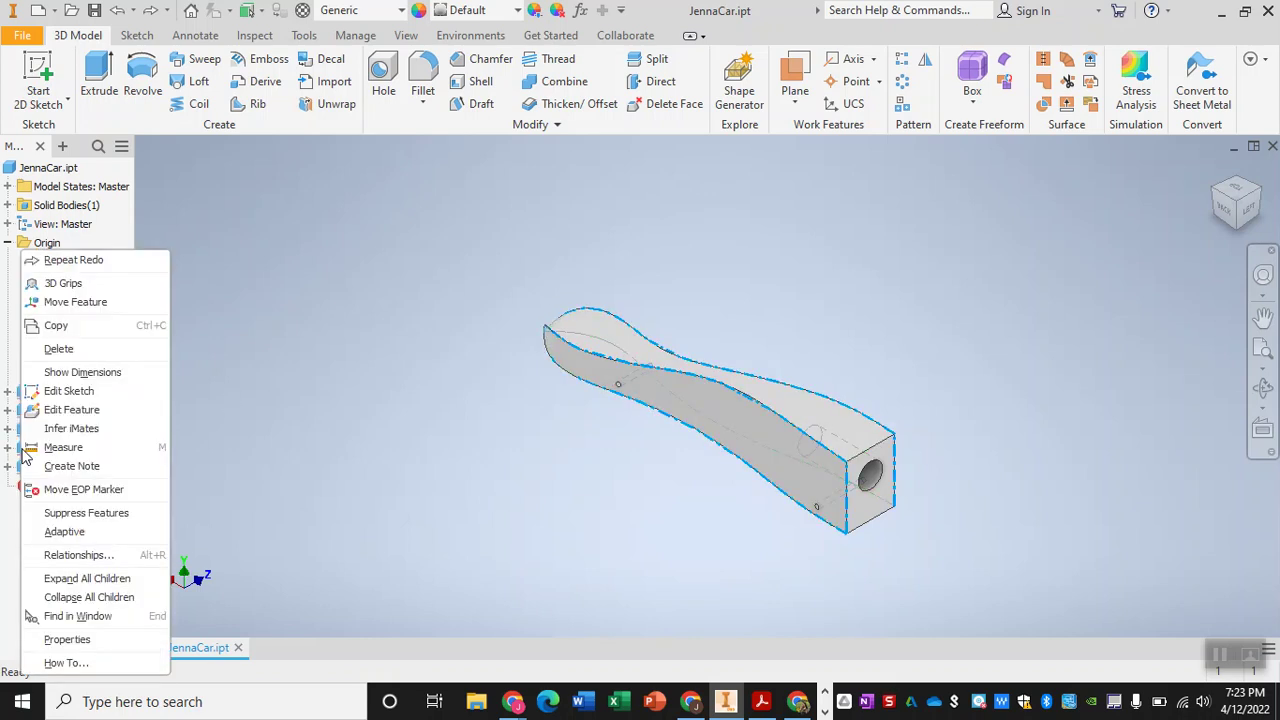
{"action": "left_click", "coordinate": [80, 347]}
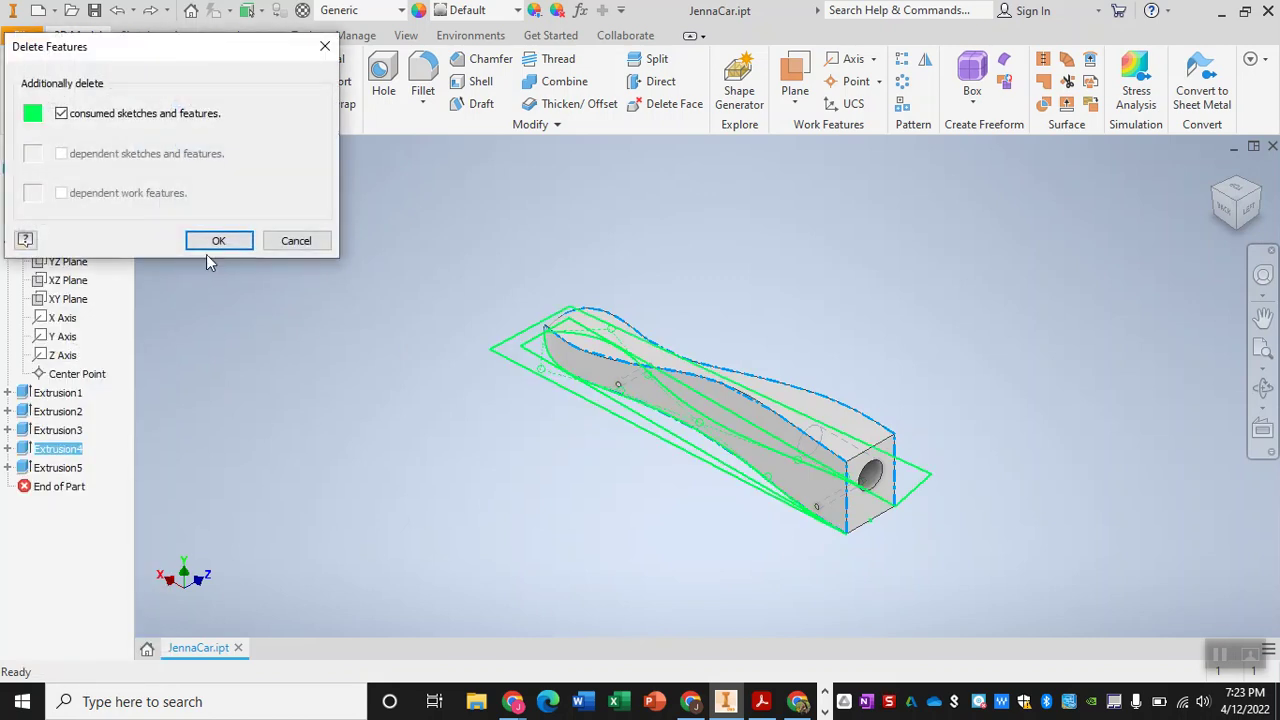
{"action": "left_click", "coordinate": [236, 244]}
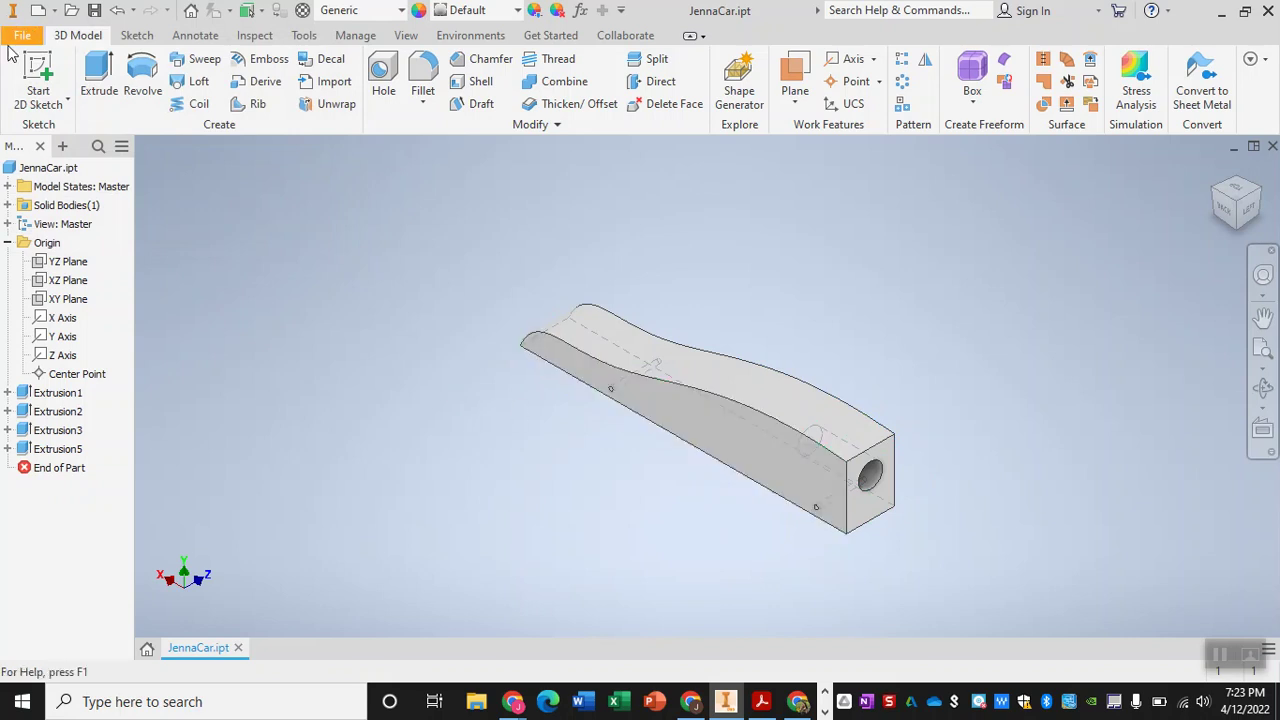
{"action": "left_click", "coordinate": [38, 72]}
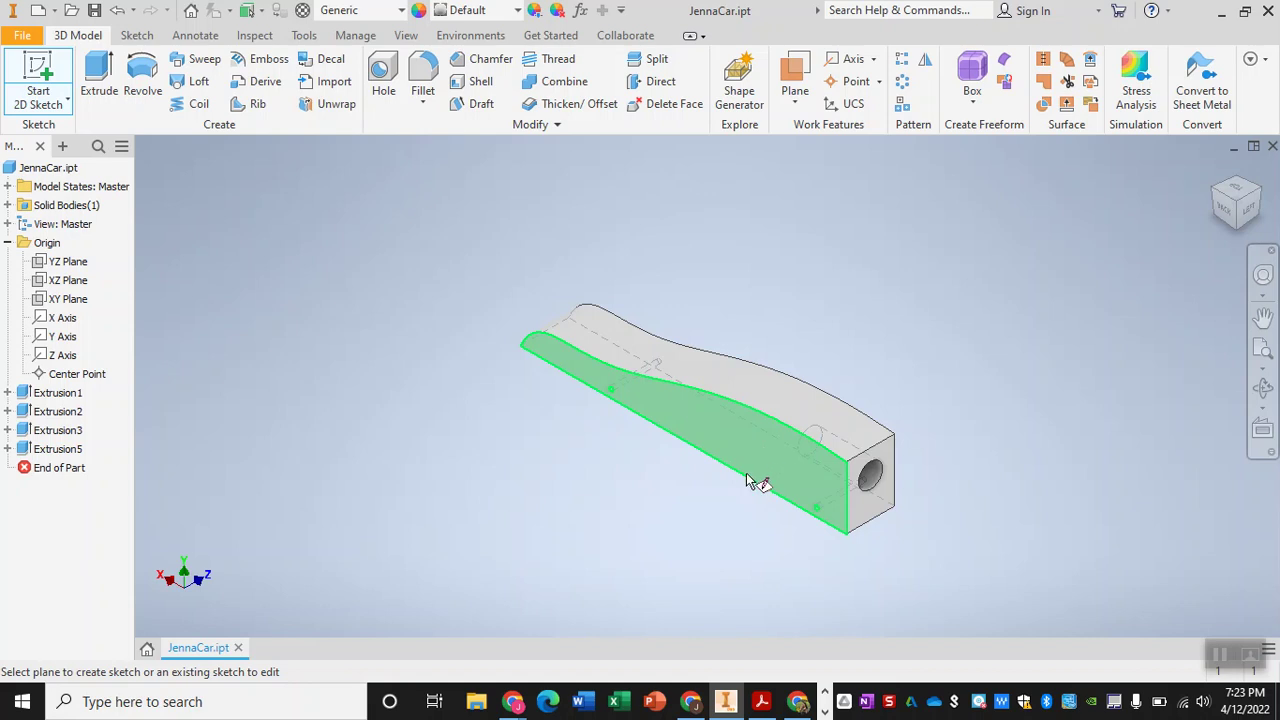
Step: Start Sketch6 on the XY Plane and frame the car body's side profile
{"action": "key", "text": "Escape"}
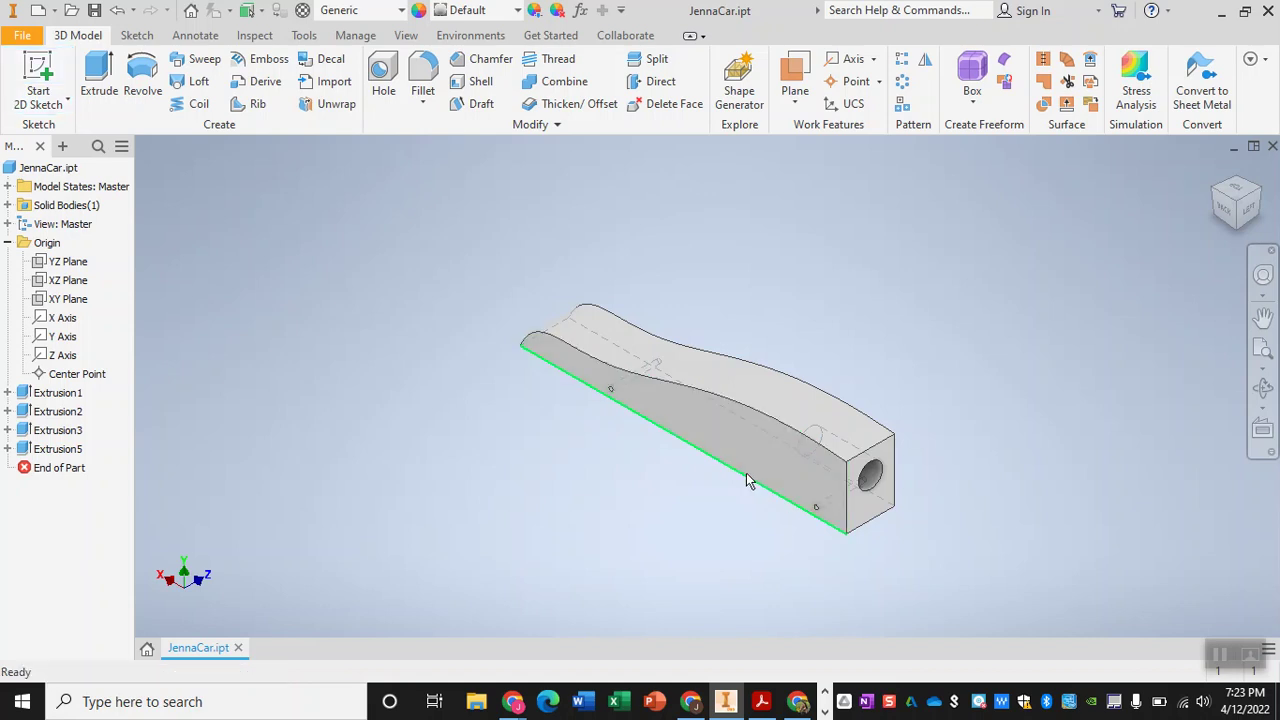
{"action": "left_click", "coordinate": [68, 299]}
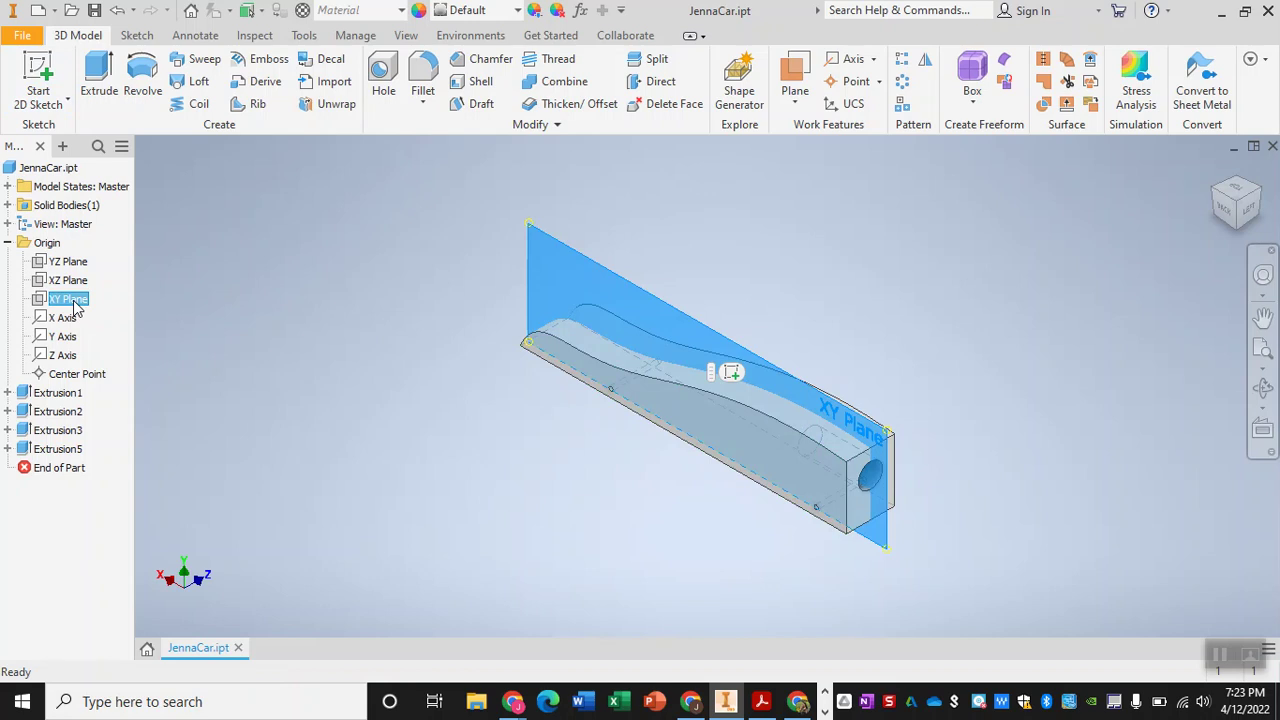
{"action": "left_click", "coordinate": [36, 75]}
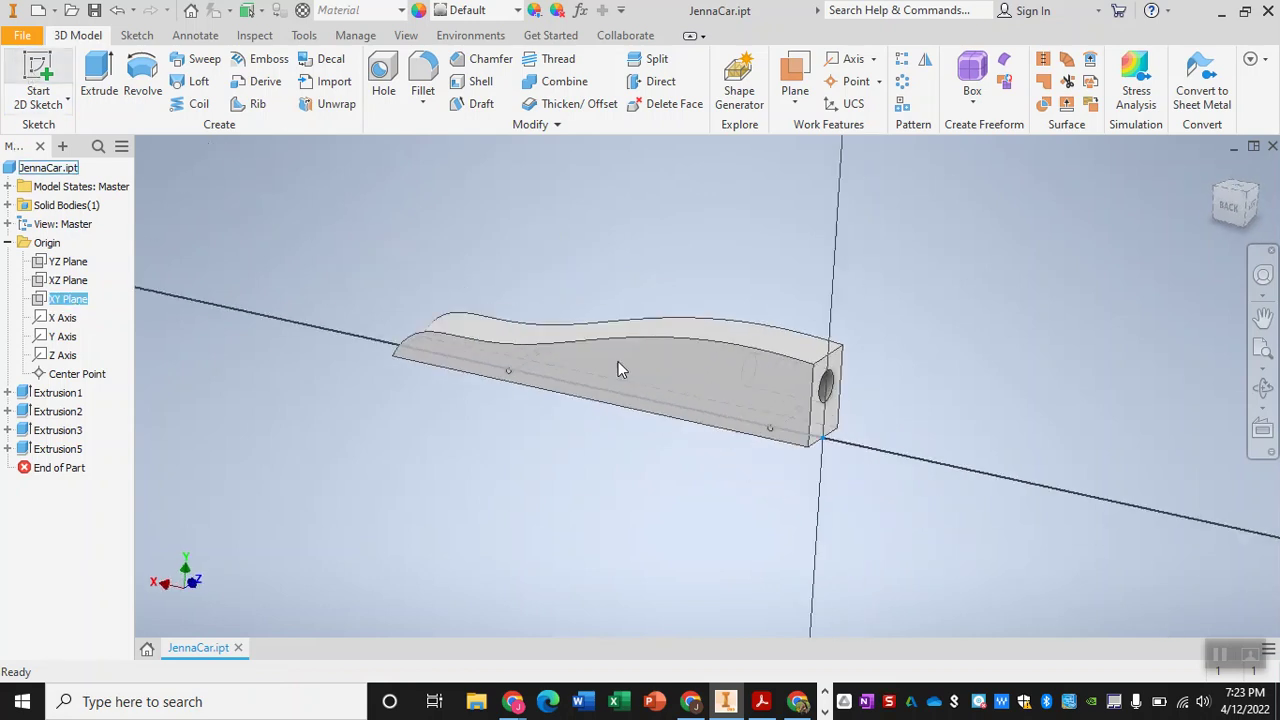
{"action": "scroll", "coordinate": [477, 355], "scroll_direction": "down", "scroll_amount": 3}
{"action": "scroll", "coordinate": [477, 355], "scroll_direction": "up", "scroll_amount": 5}
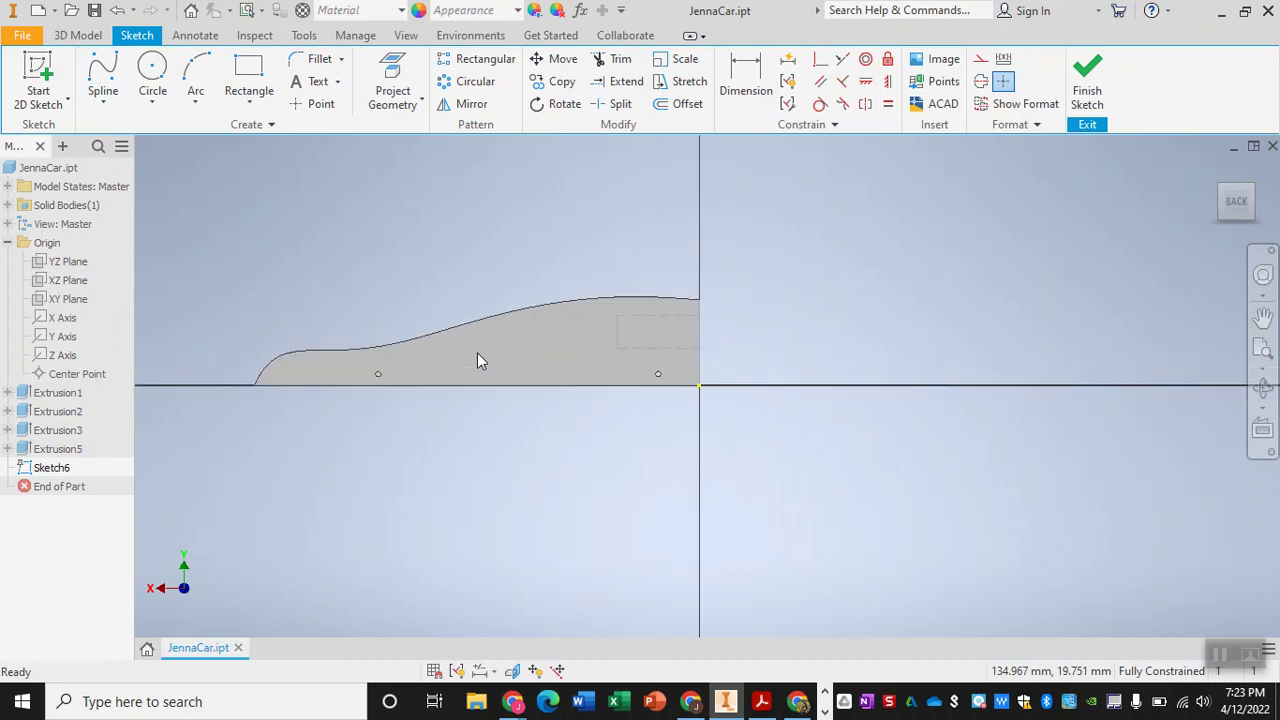
{"action": "left_click", "coordinate": [1263, 317]}
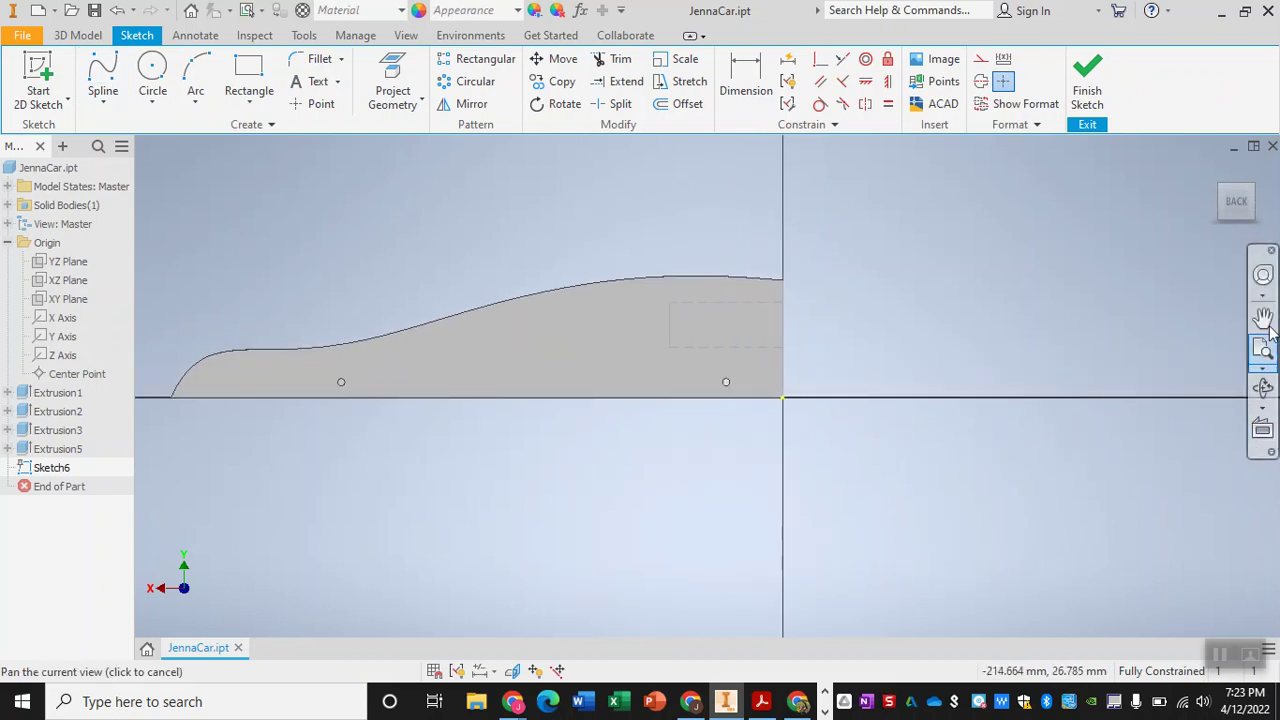
{"action": "left_click_drag", "start_coordinate": [608, 351], "coordinate": [766, 414]}
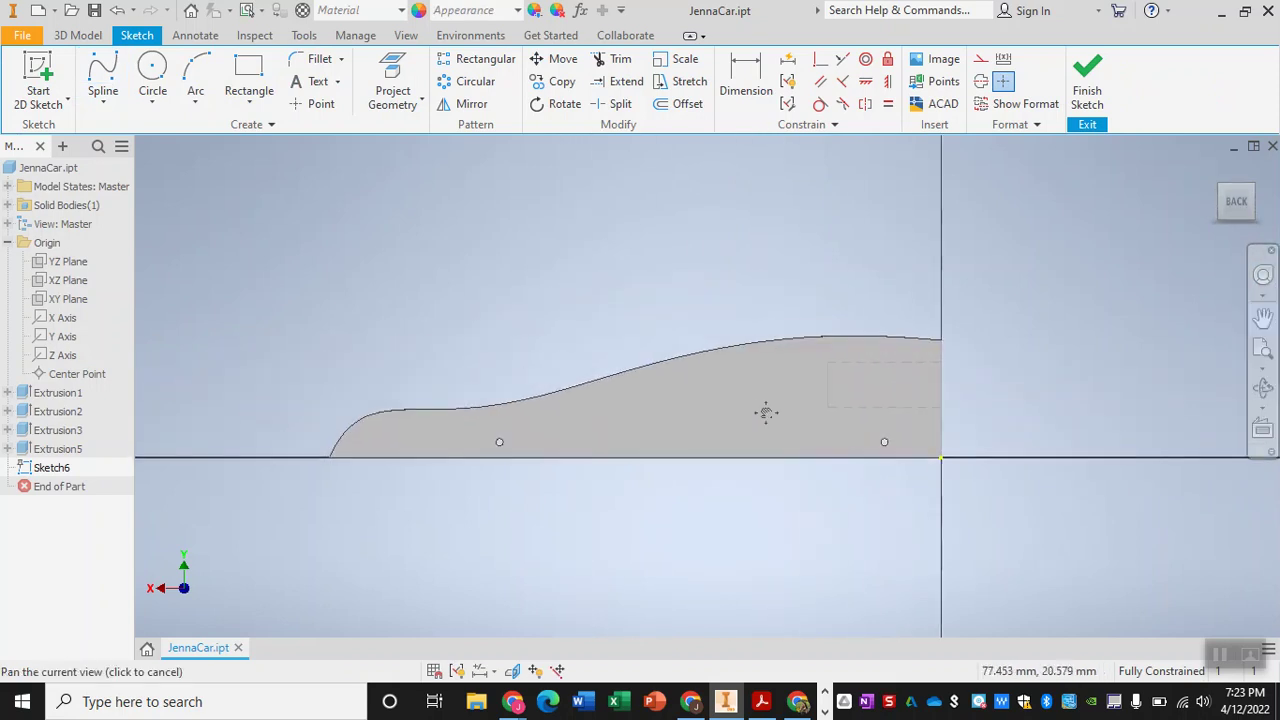
{"action": "scroll", "coordinate": [766, 414], "scroll_direction": "down", "scroll_amount": 3}
{"action": "scroll", "coordinate": [766, 414], "scroll_direction": "up", "scroll_amount": 1}
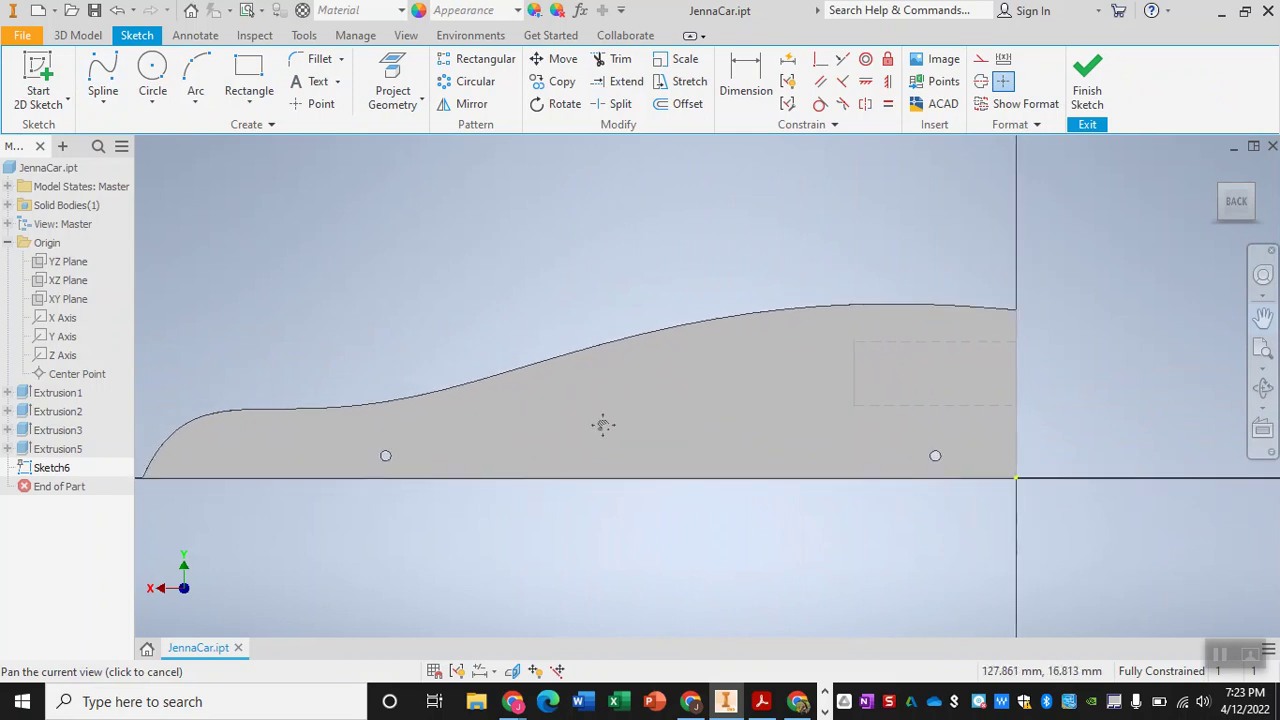
{"action": "left_click_drag", "start_coordinate": [600, 426], "coordinate": [691, 409]}
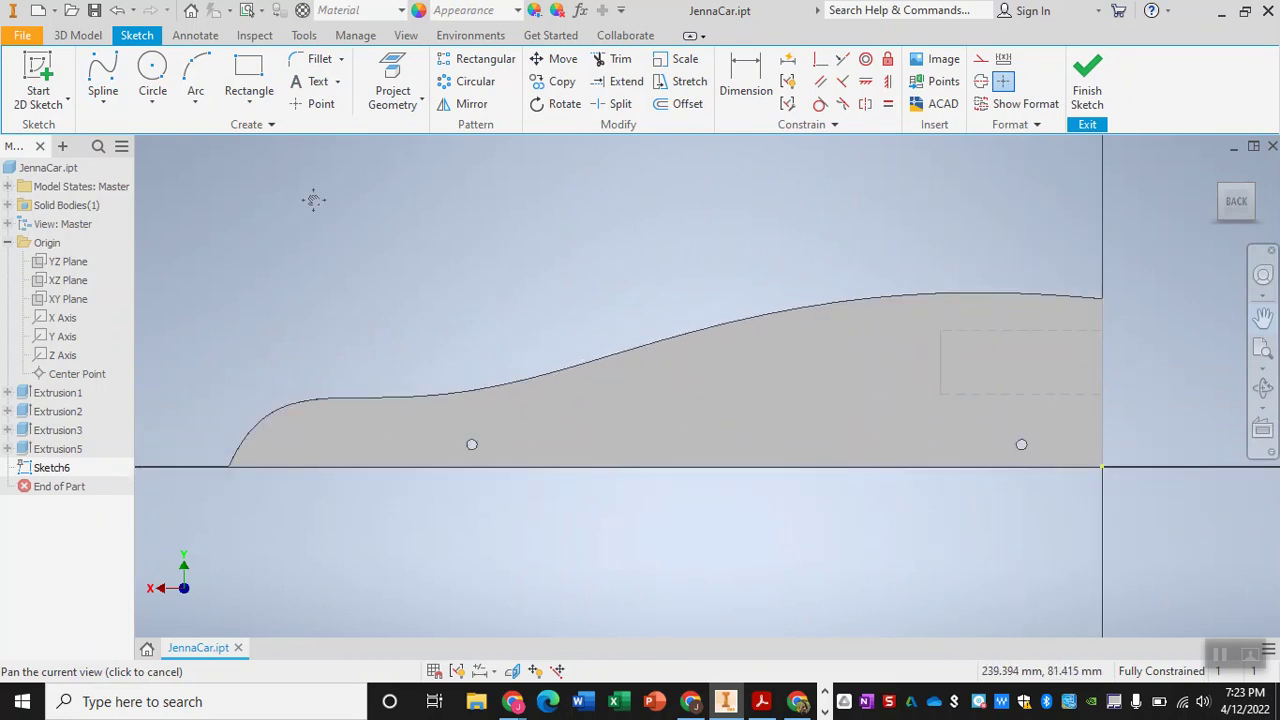
{"action": "left_click", "coordinate": [106, 102]}
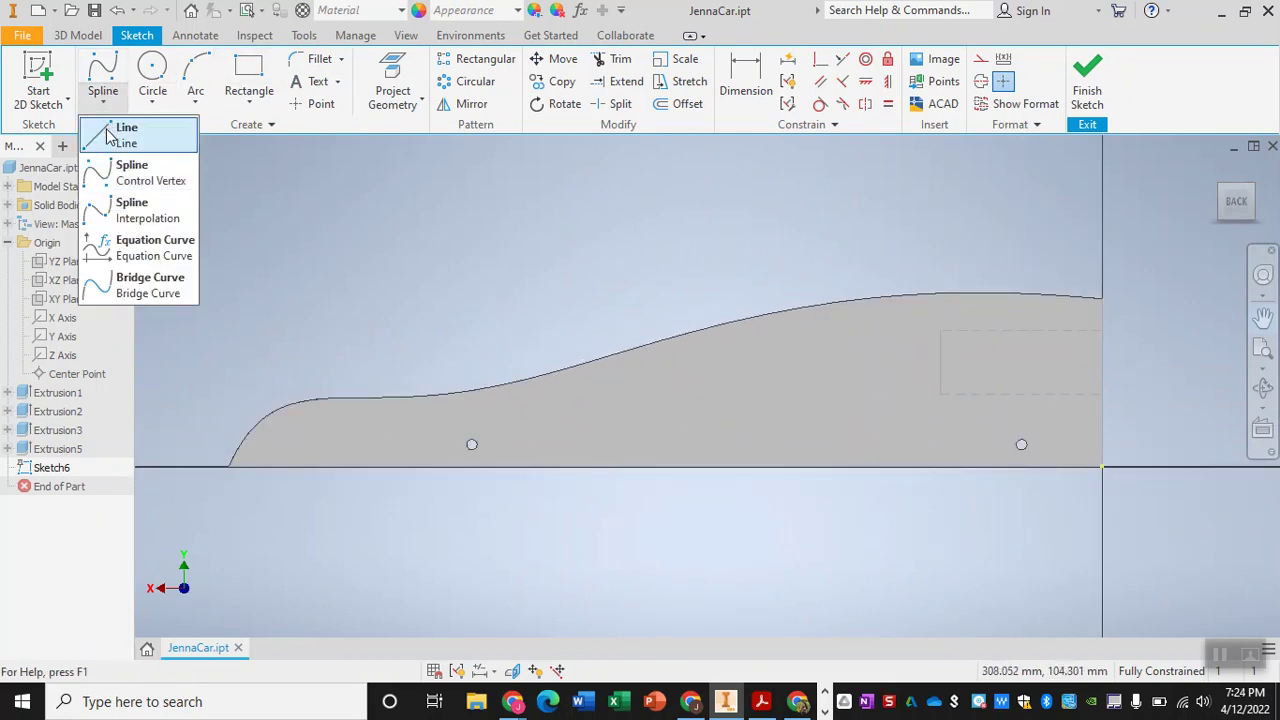
{"action": "left_click", "coordinate": [126, 133]}
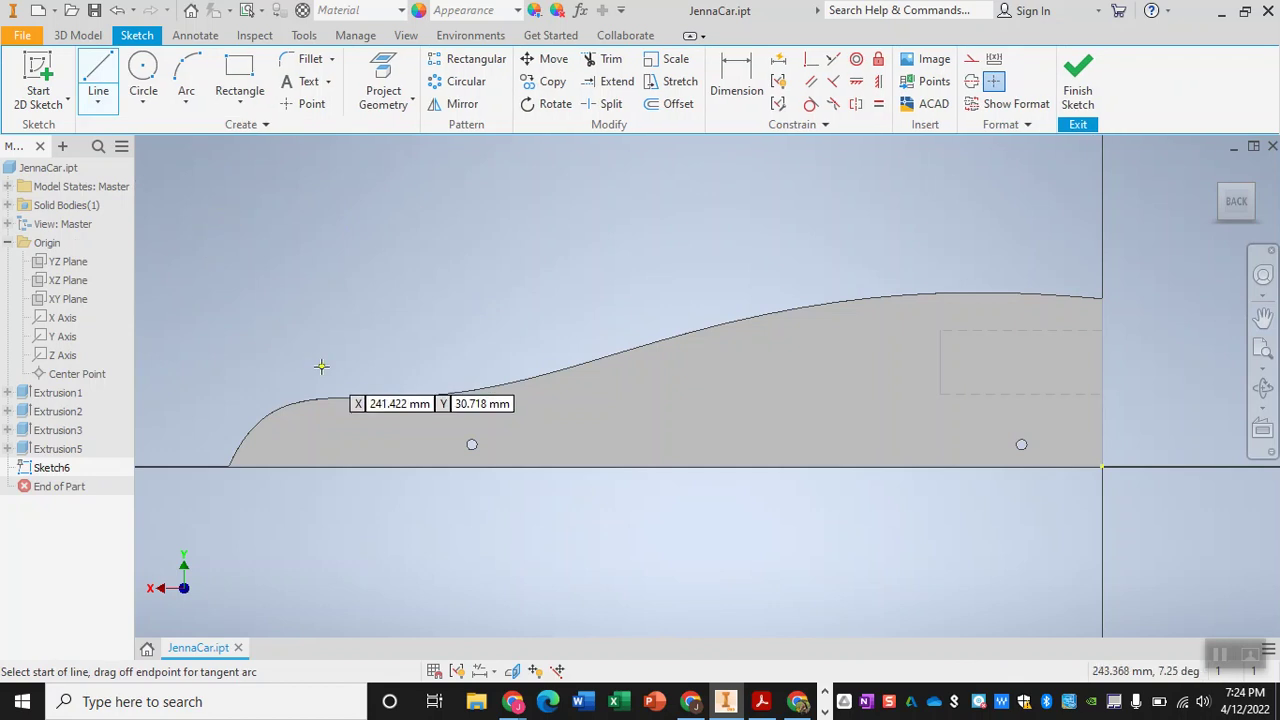
{"action": "left_click", "coordinate": [230, 465]}
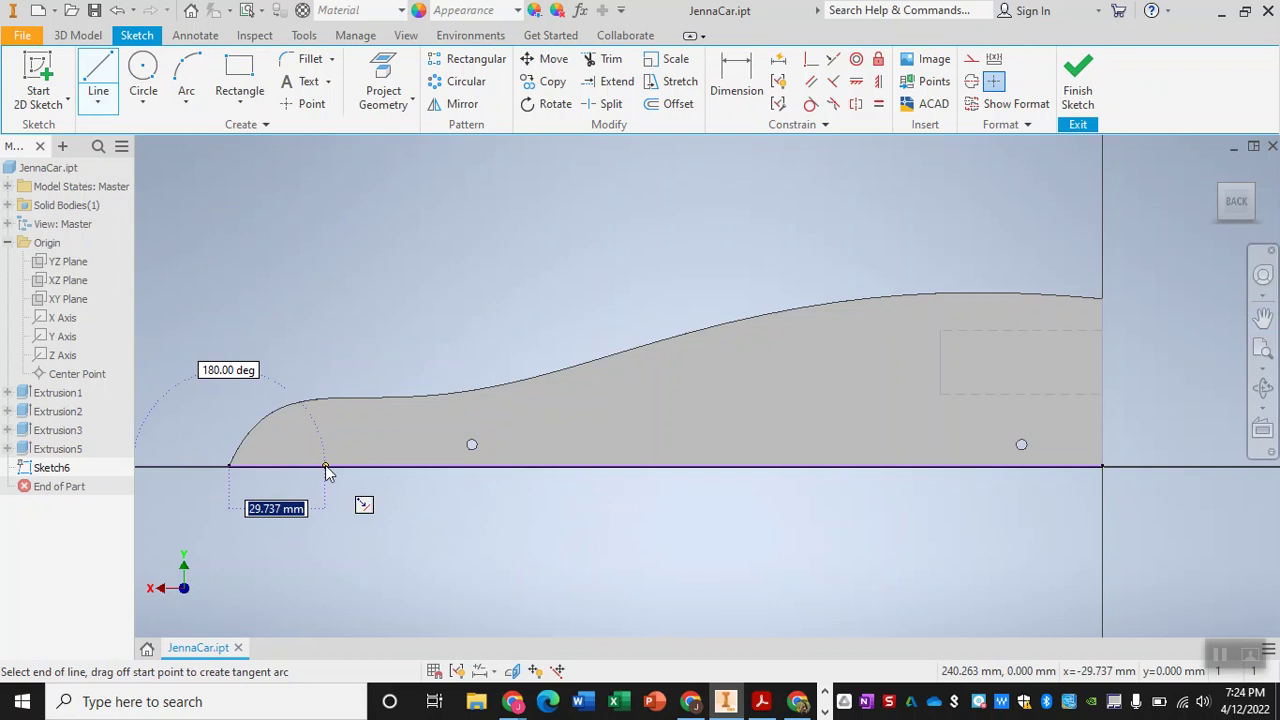
{"action": "type", "text": "20"}
{"action": "key", "text": "Return"}
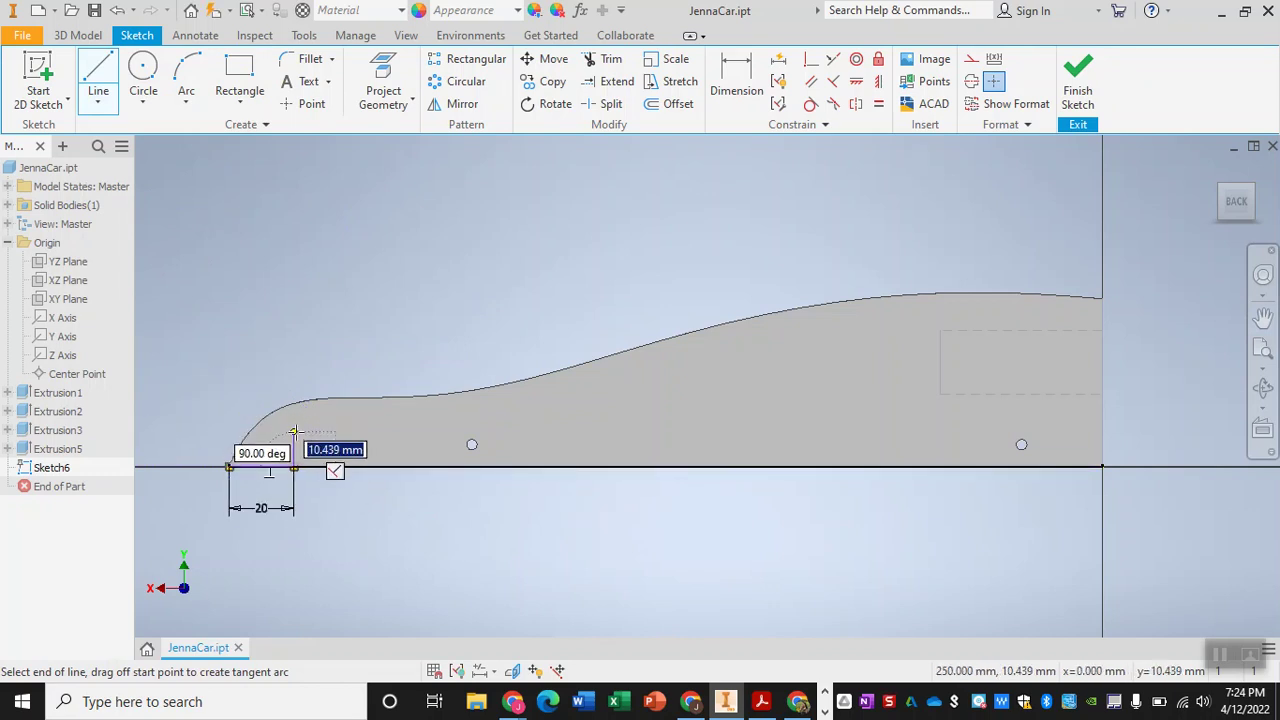
{"action": "type", "text": "1"}
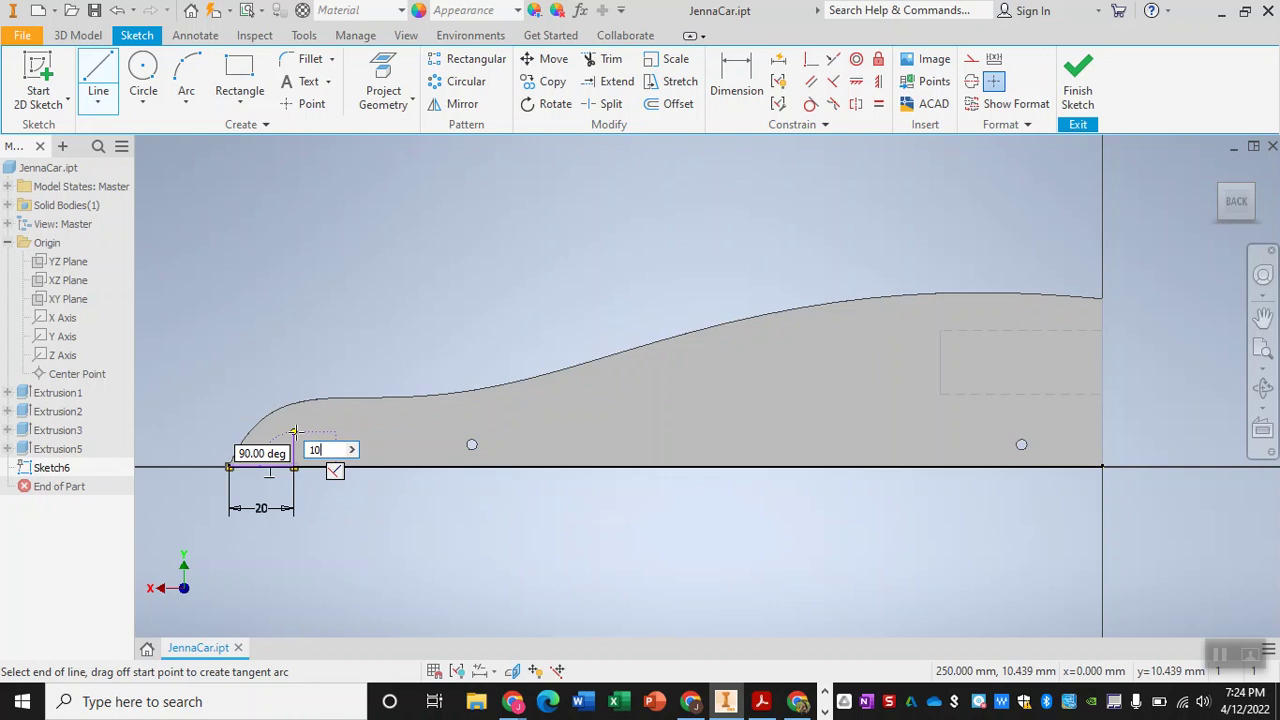
{"action": "type", "text": "0"}
{"action": "key", "text": "Return"}
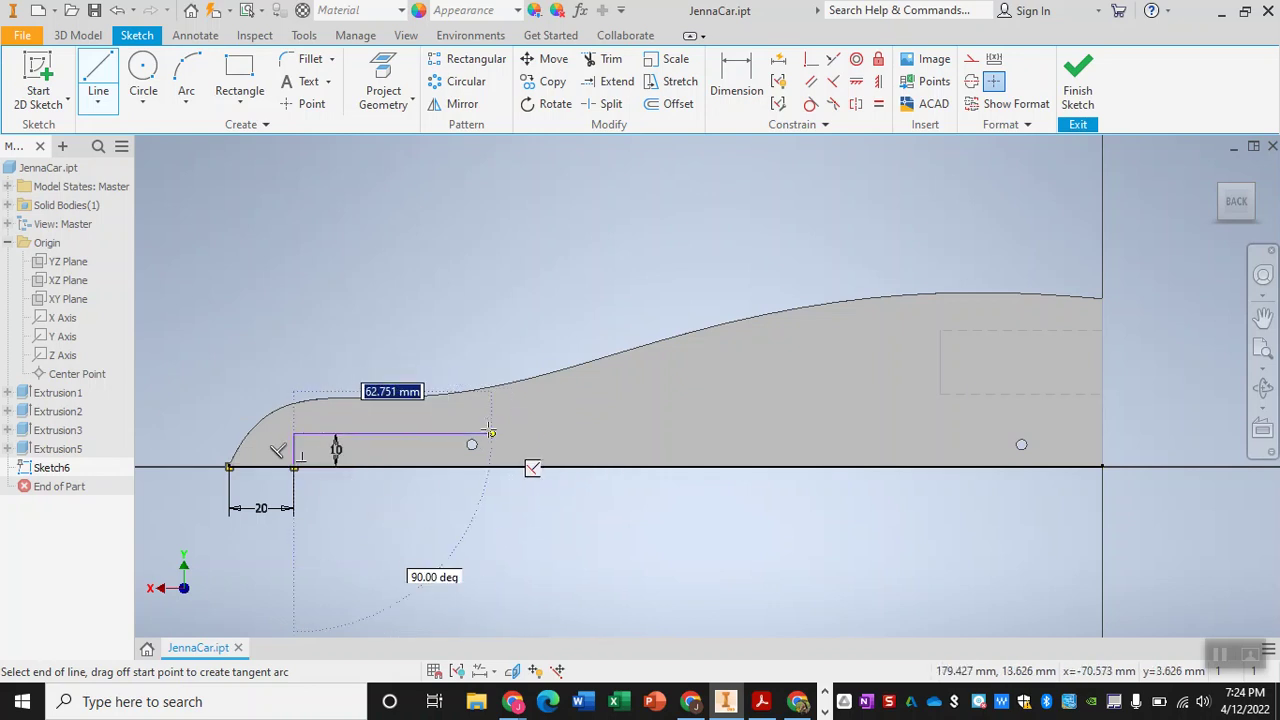
{"action": "key", "text": "Escape"}
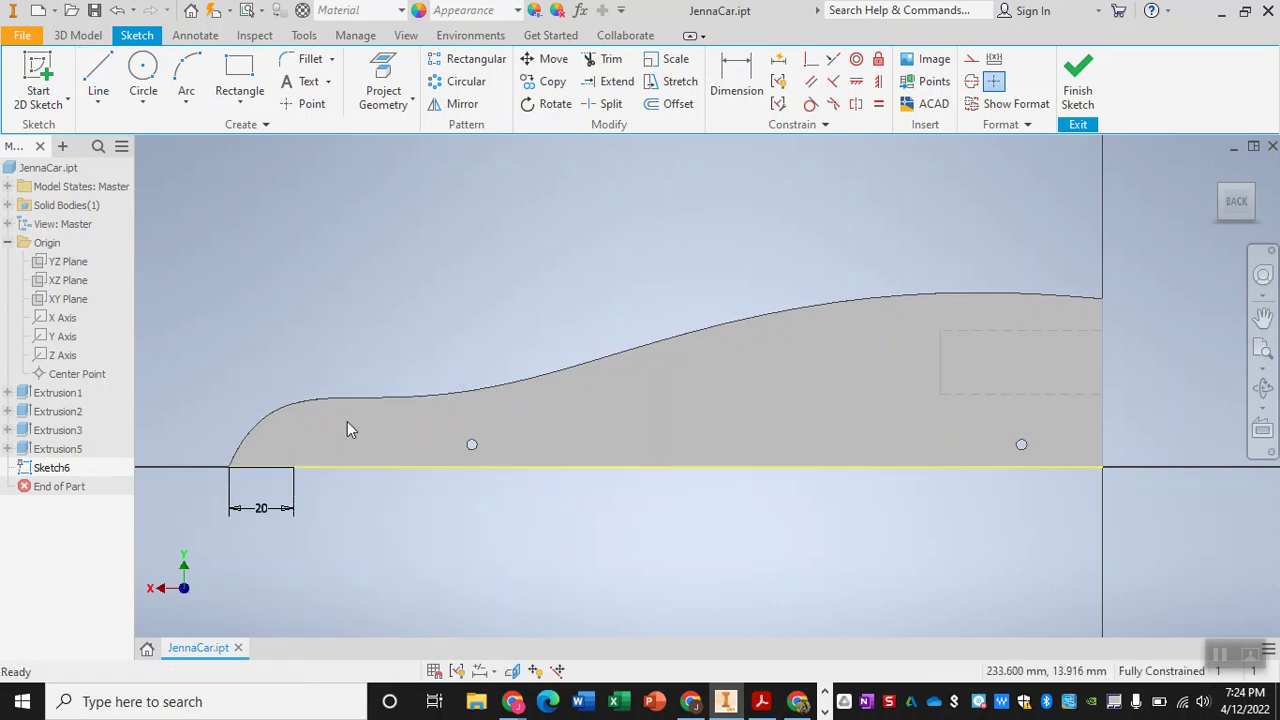
{"action": "key", "text": "ctrl+z"}
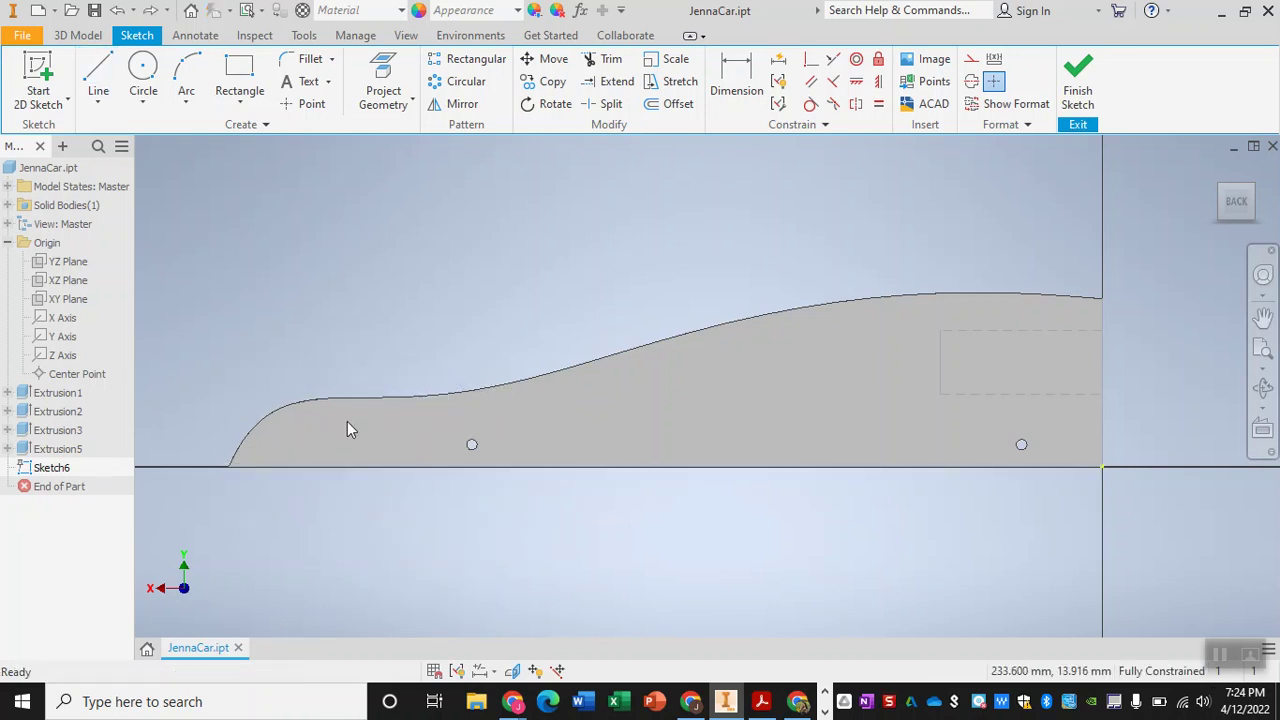
{"action": "left_click", "coordinate": [97, 102]}
Step: Begin a spline on the front baseline and run it up along the body toward the rear
{"action": "left_click", "coordinate": [130, 200]}
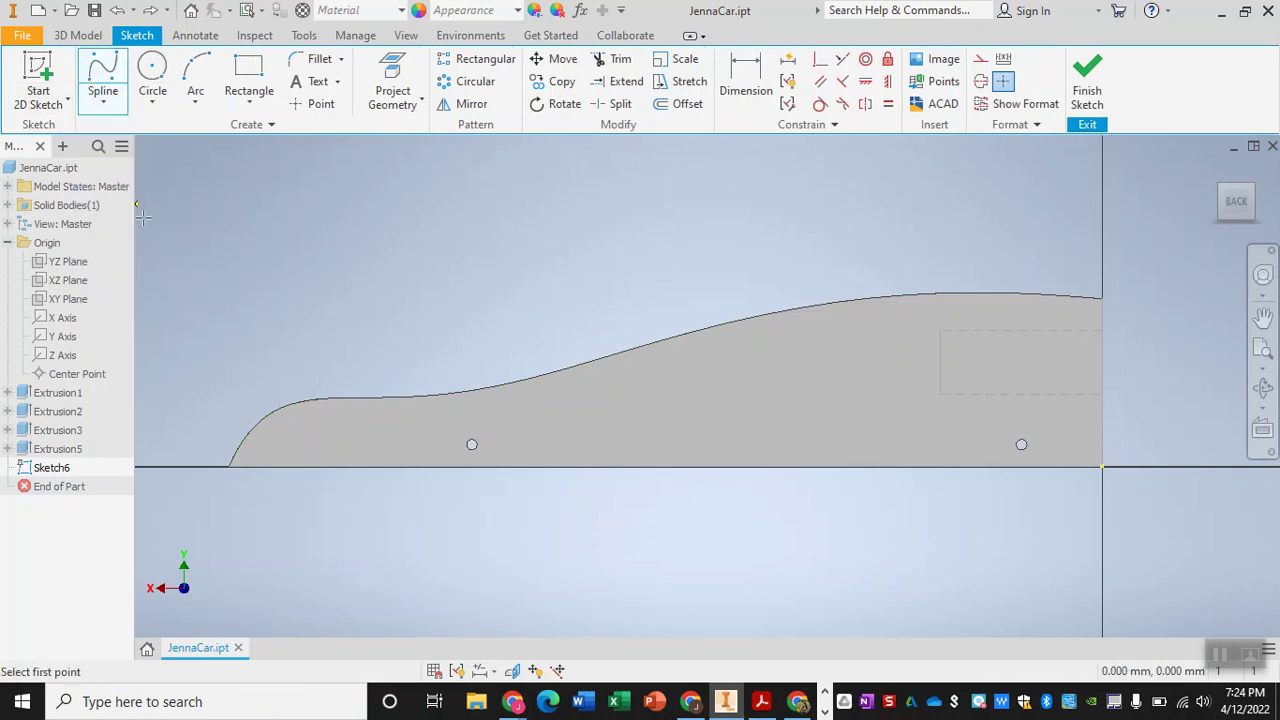
{"action": "left_click", "coordinate": [284, 465]}
{"action": "left_click", "coordinate": [336, 417]}
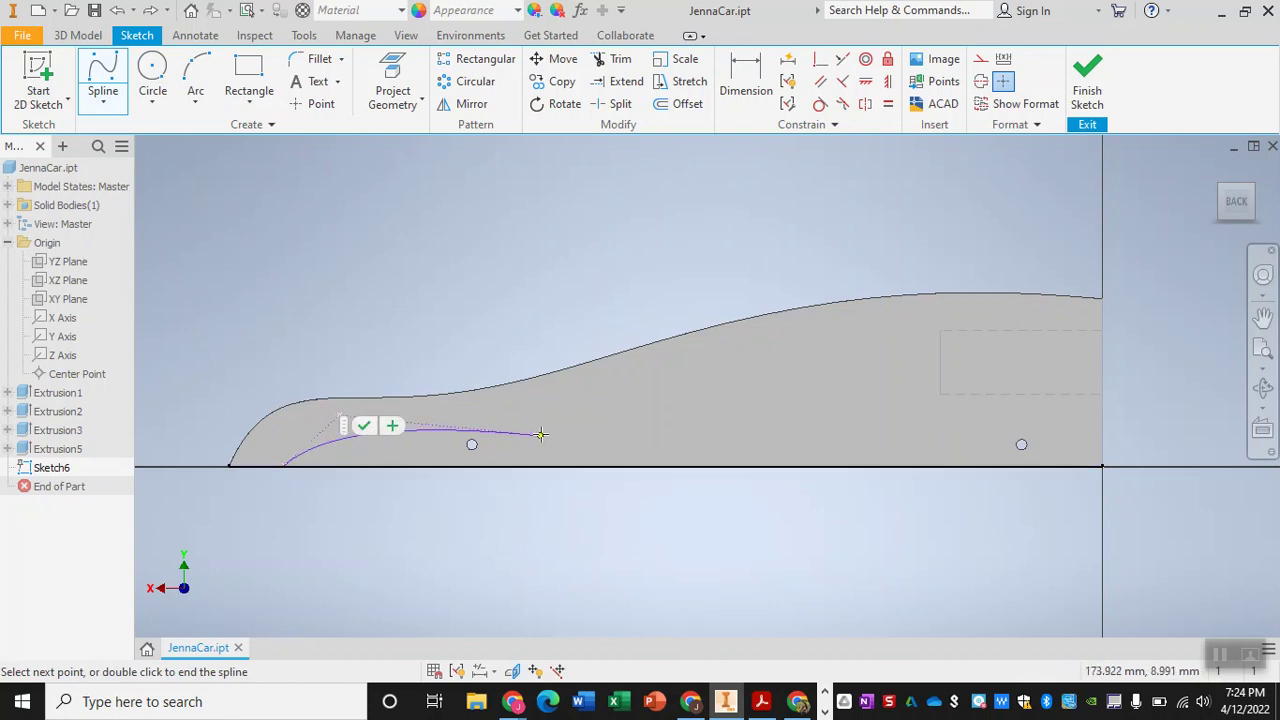
{"action": "left_click", "coordinate": [482, 403]}
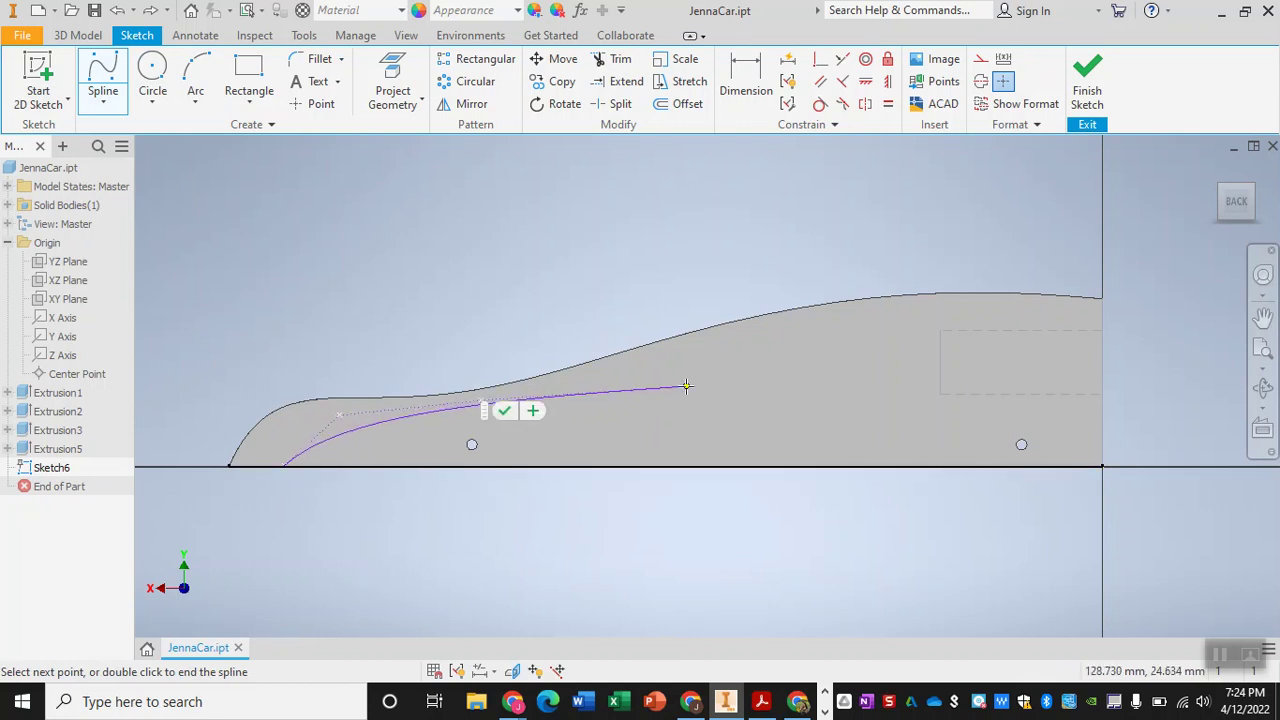
{"action": "left_click", "coordinate": [689, 372]}
{"action": "left_click", "coordinate": [866, 322]}
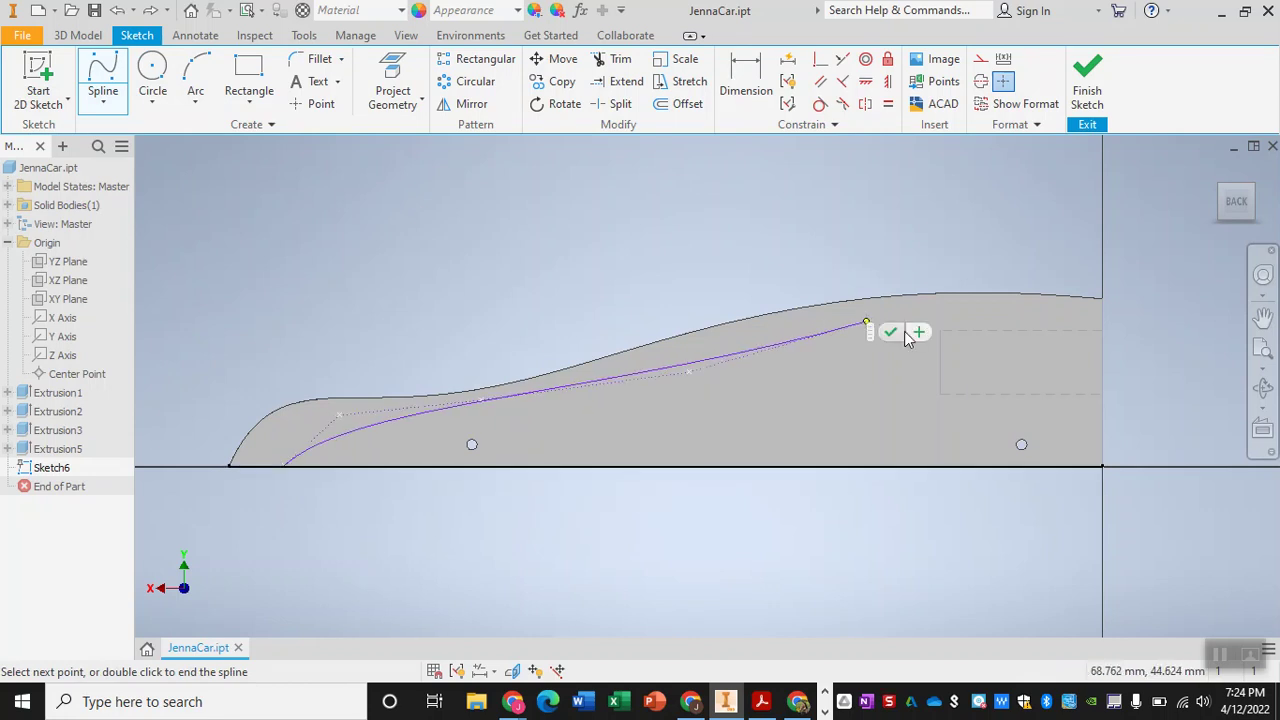
Step: Bring the spline down to the rear baseline and finish the curve
{"action": "left_click", "coordinate": [909, 369]}
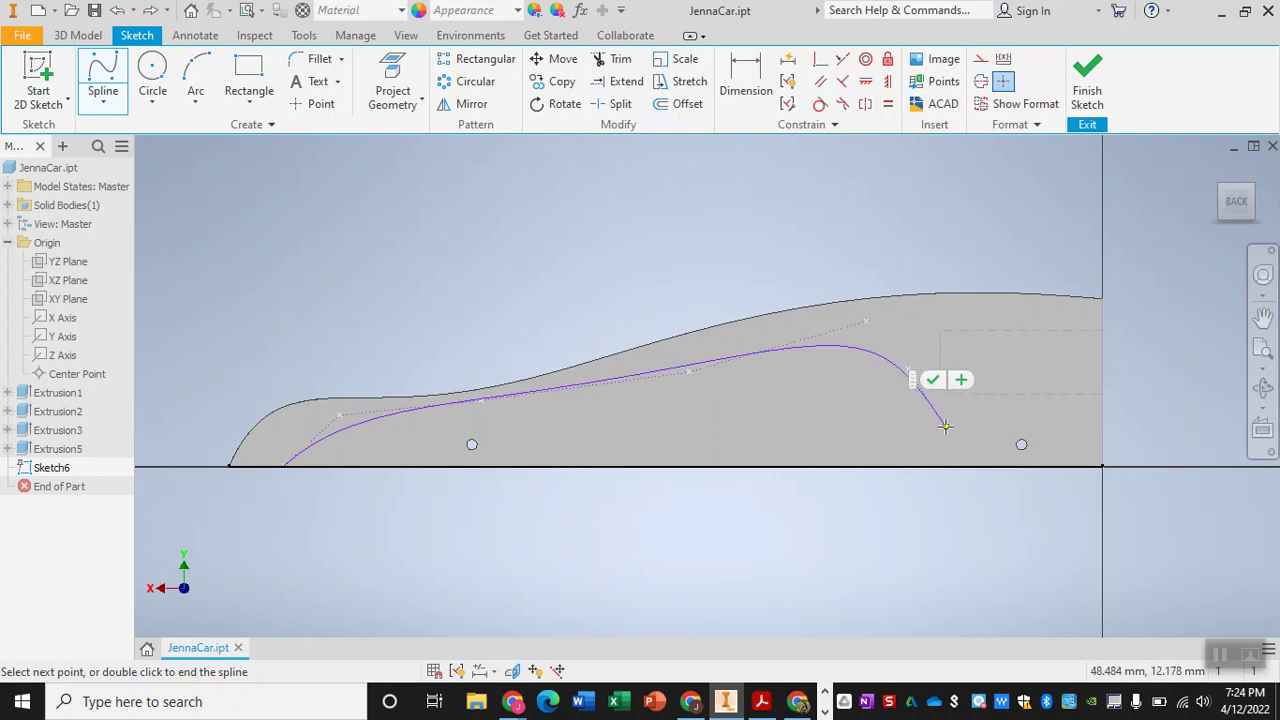
{"action": "left_click", "coordinate": [949, 421]}
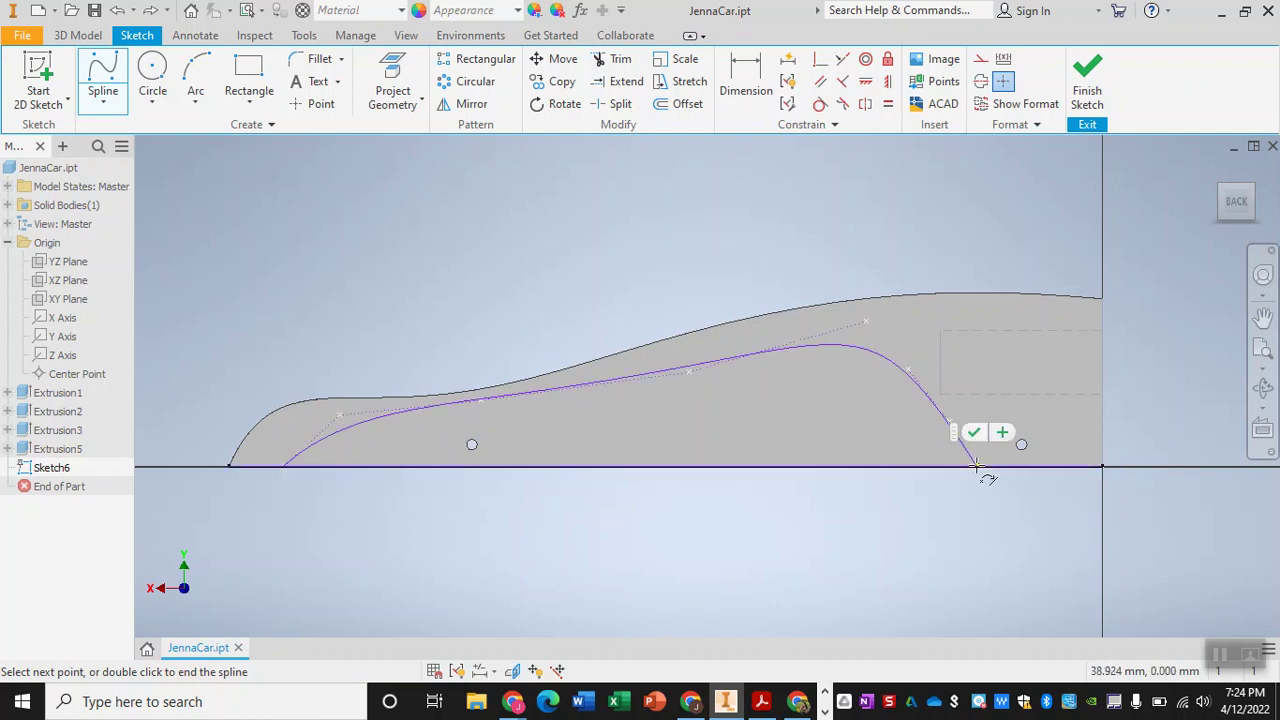
{"action": "left_click", "coordinate": [975, 459]}
{"action": "left_click", "coordinate": [1000, 476]}
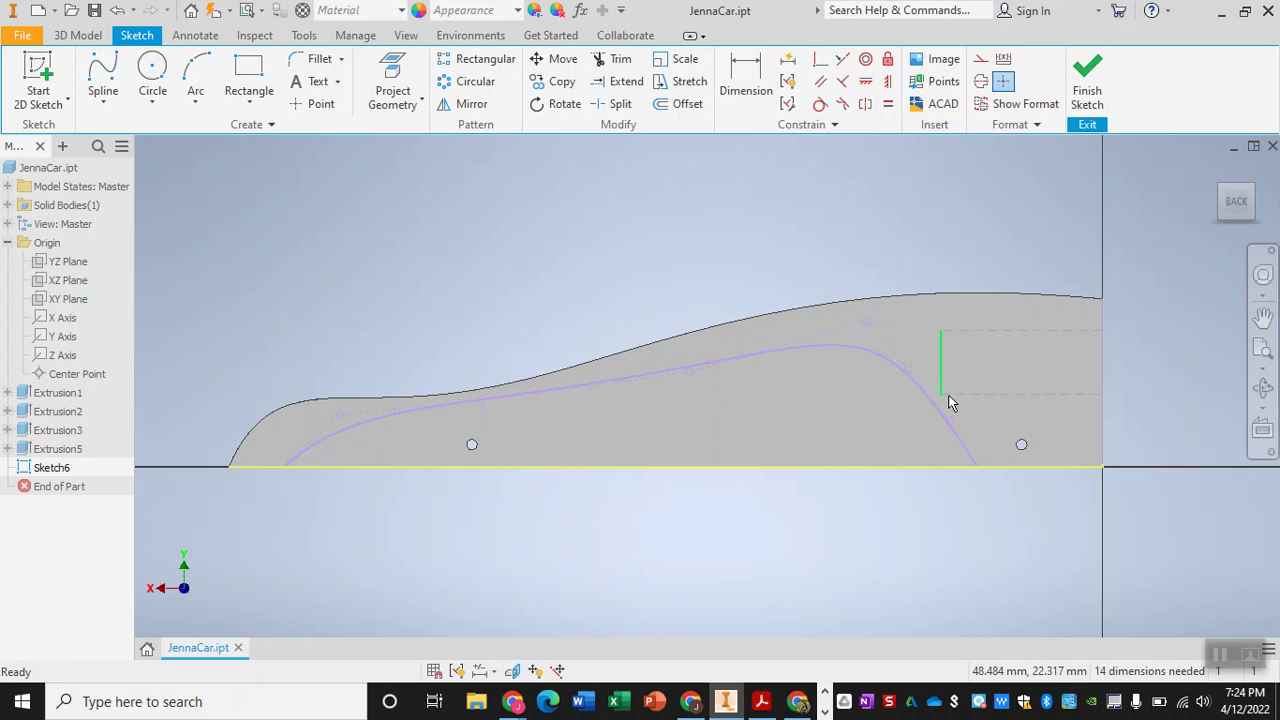
{"action": "scroll", "coordinate": [939, 397], "scroll_direction": "down", "scroll_amount": 3}
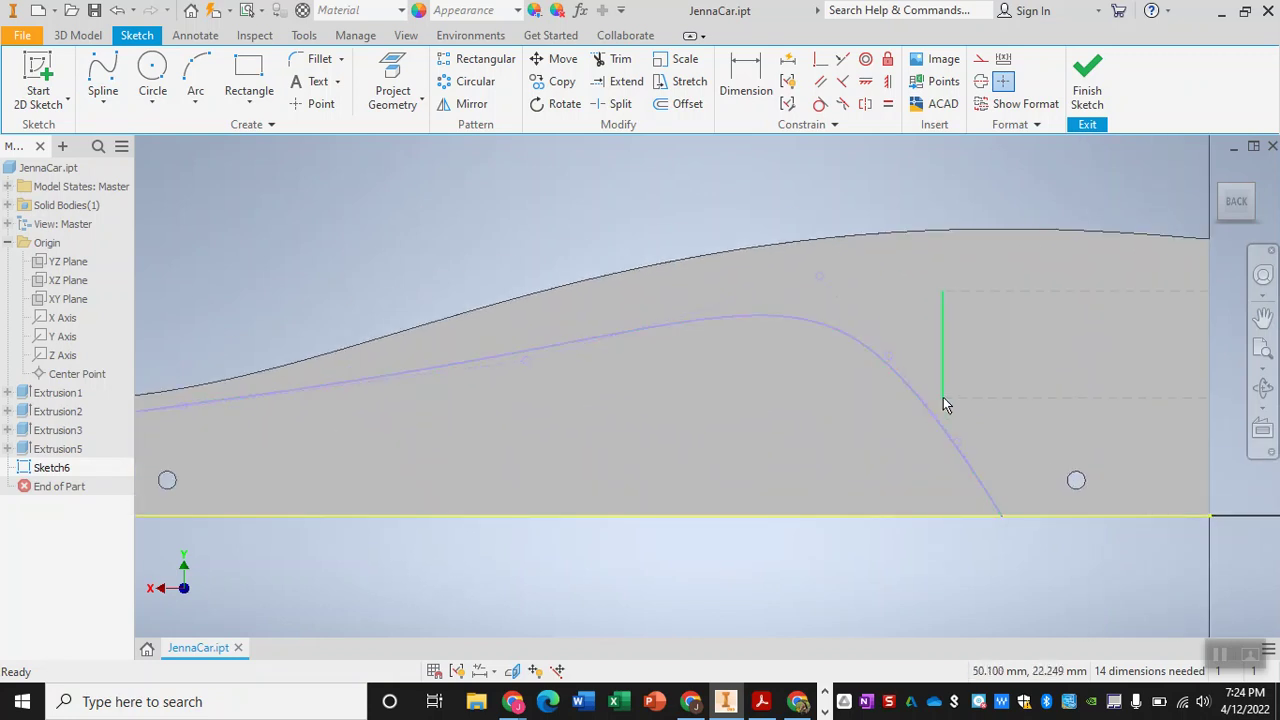
{"action": "scroll", "coordinate": [705, 418], "scroll_direction": "up", "scroll_amount": 3}
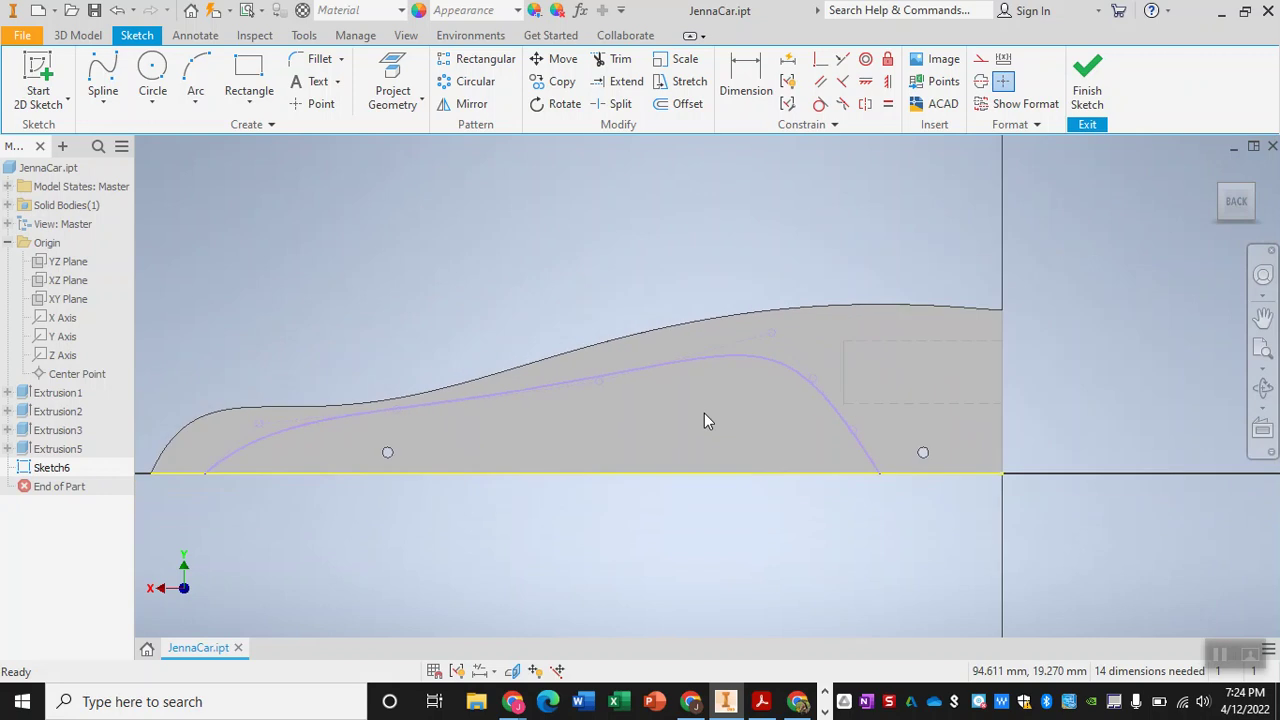
{"action": "scroll", "coordinate": [338, 433], "scroll_direction": "down", "scroll_amount": 3}
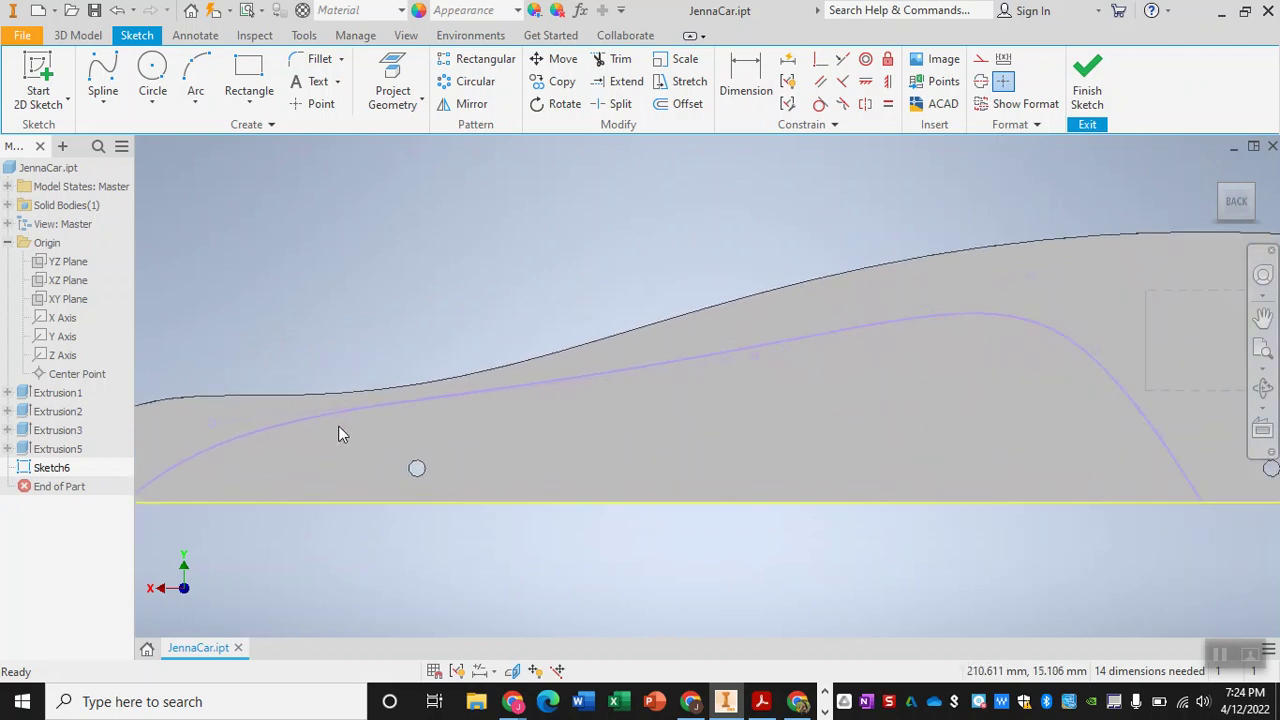
{"action": "scroll", "coordinate": [338, 425], "scroll_direction": "up", "scroll_amount": 1}
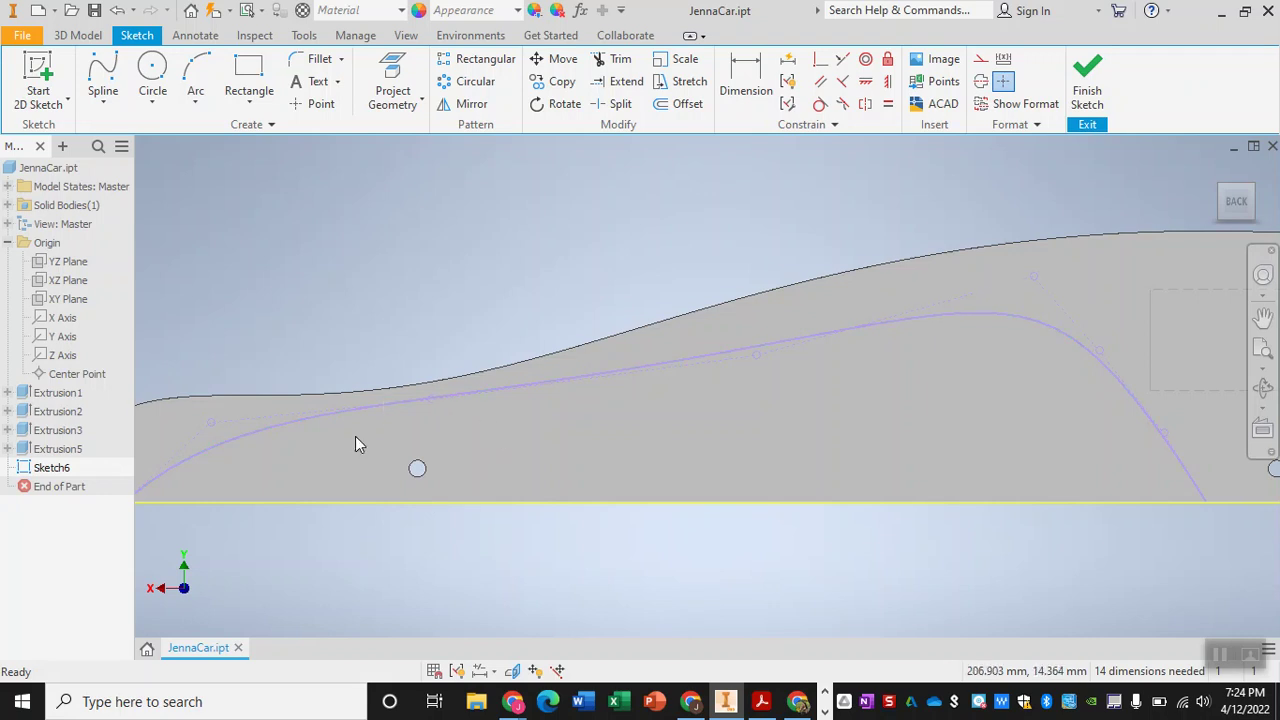
{"action": "left_click", "coordinate": [152, 75]}
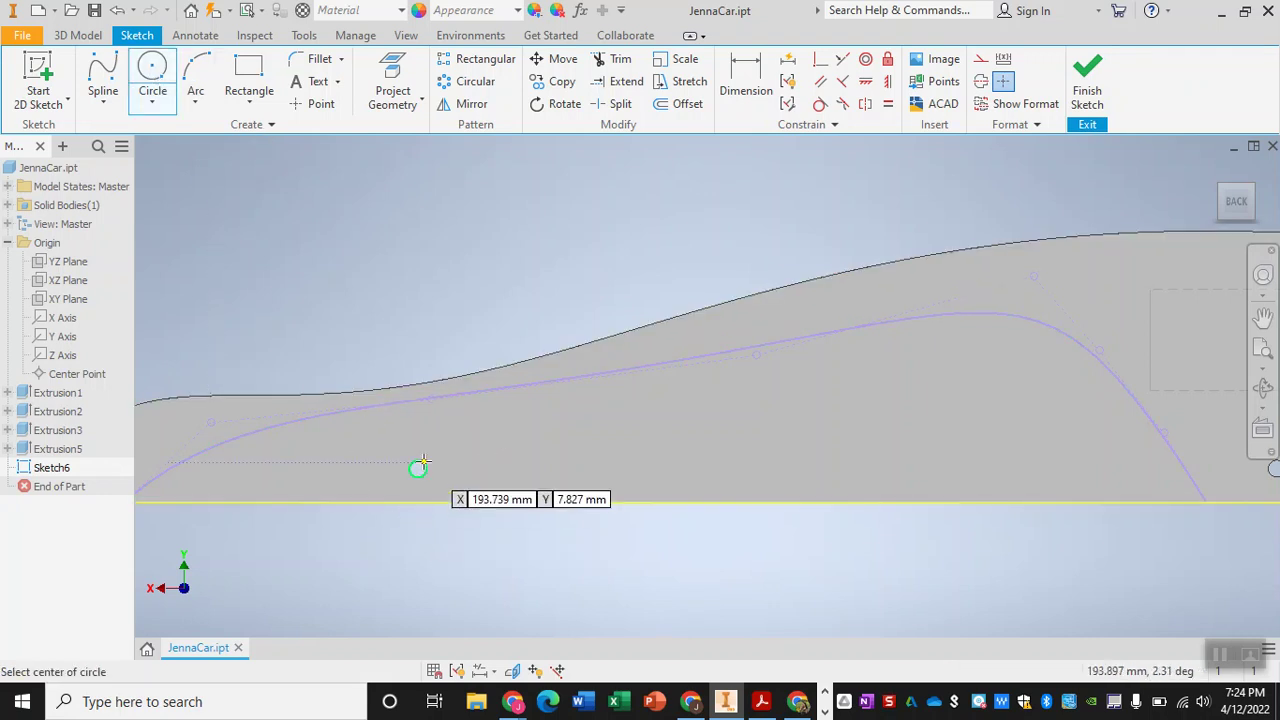
Step: Draw a 34.5 mm diameter circle centred on the left axle hole
{"action": "left_click", "coordinate": [417, 469]}
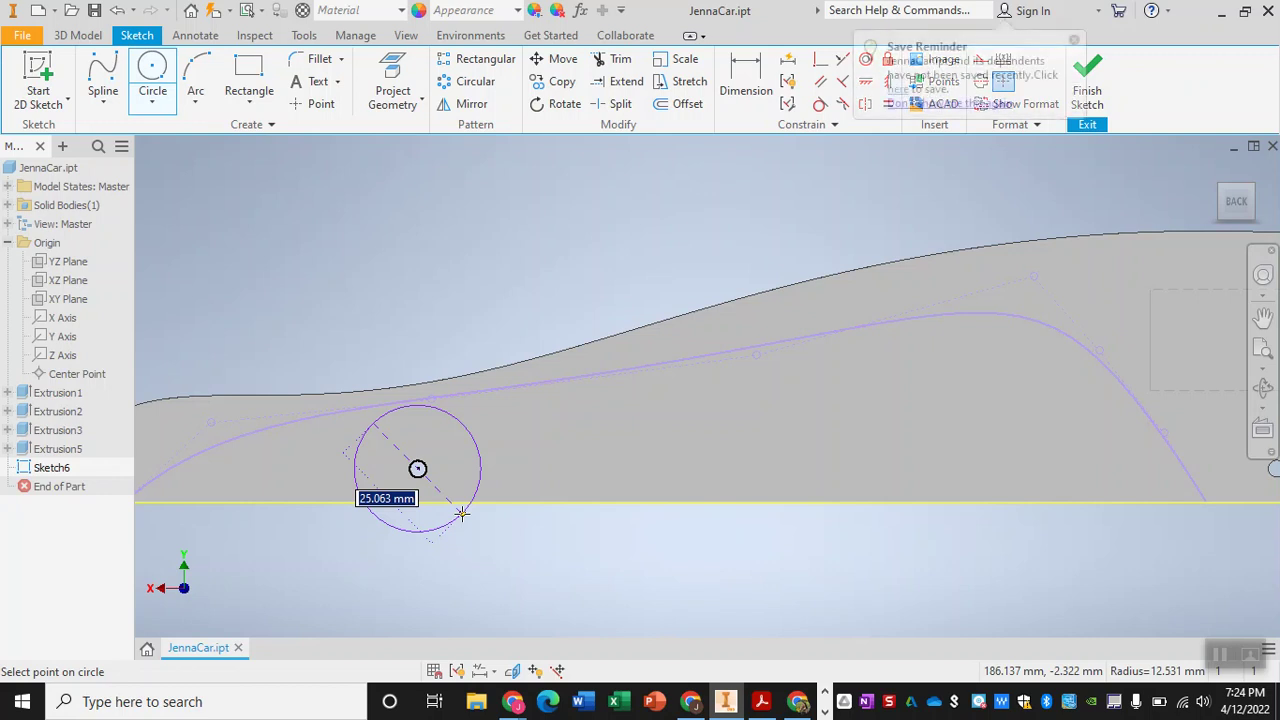
{"action": "type", "text": "34"}
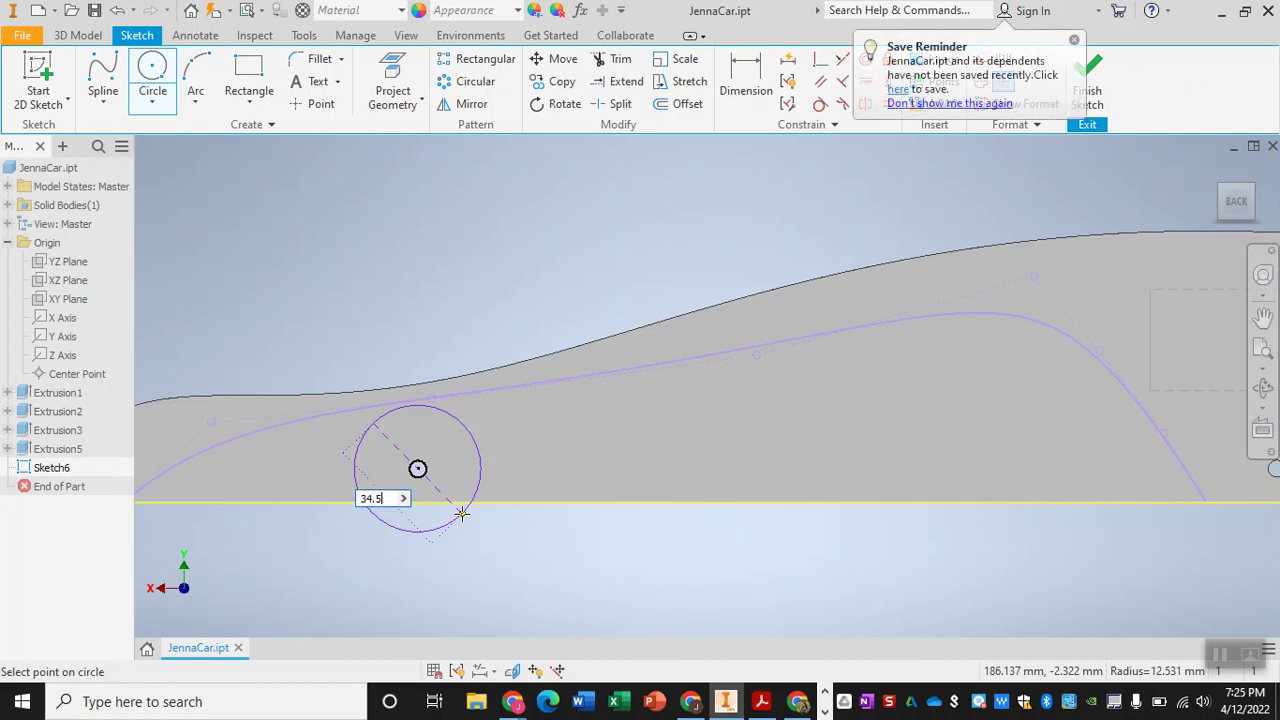
{"action": "type", "text": ".5"}
{"action": "key", "text": "Return"}
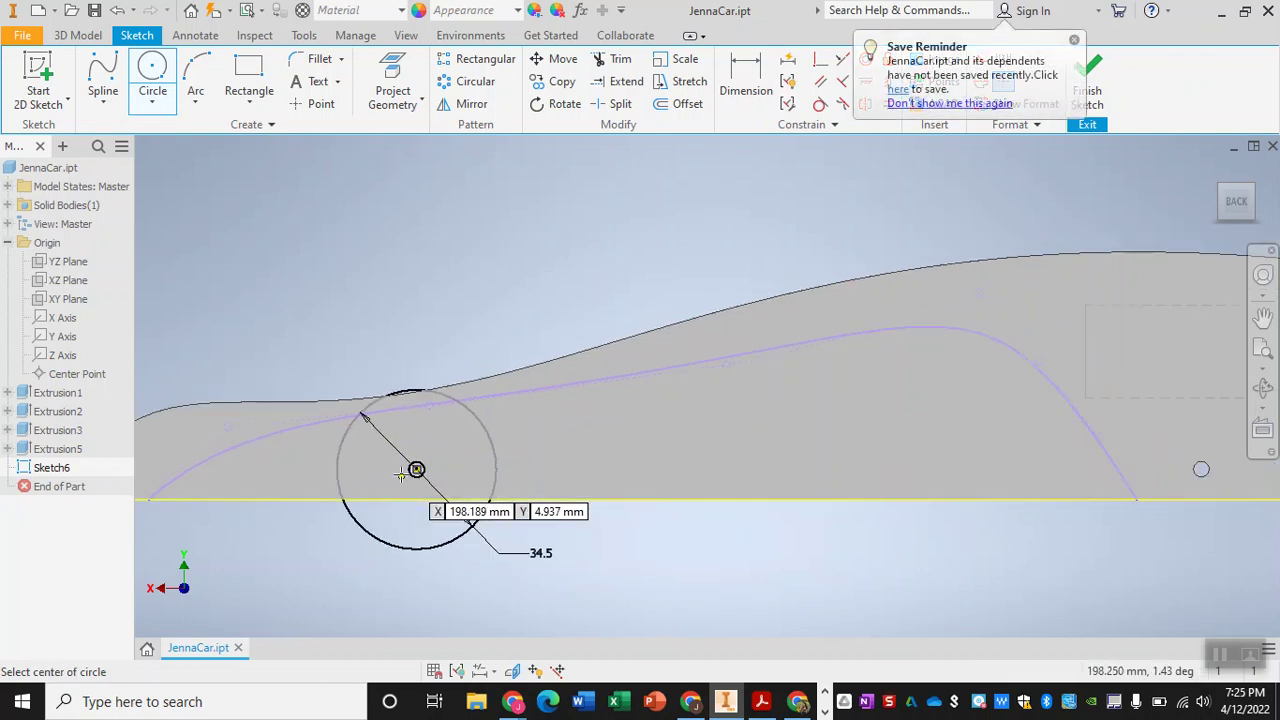
{"action": "scroll", "coordinate": [416, 469], "scroll_direction": "up", "scroll_amount": 3}
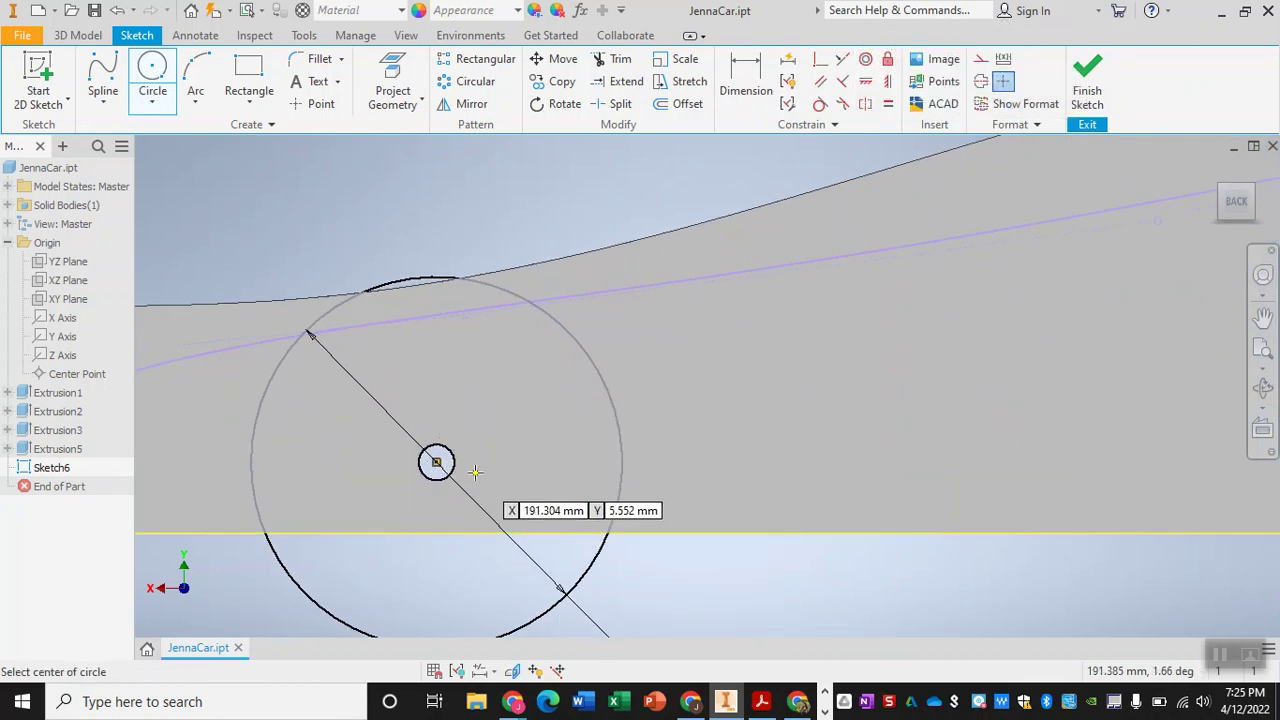
{"action": "scroll", "coordinate": [475, 471], "scroll_direction": "down", "scroll_amount": 1}
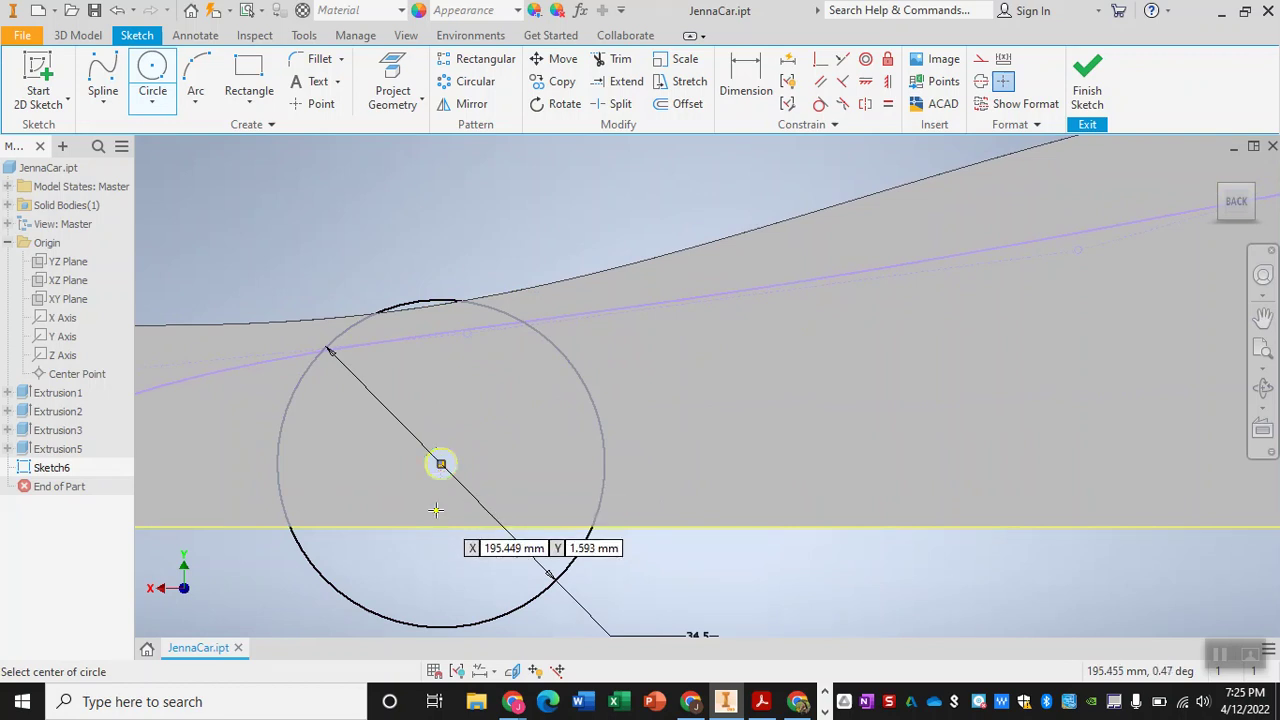
{"action": "key", "text": "Escape"}
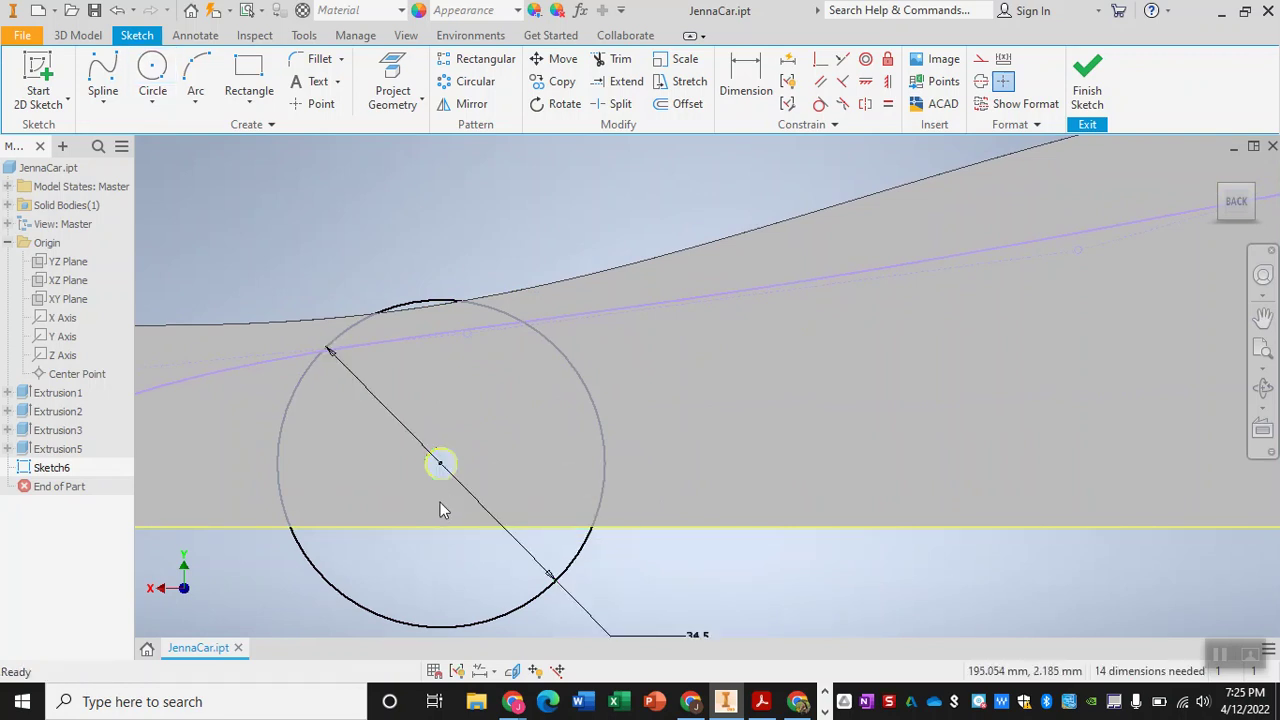
Step: Drag a front spline point so the curve skims the top of the circle
{"action": "scroll", "coordinate": [440, 502], "scroll_direction": "up", "scroll_amount": 2}
{"action": "scroll", "coordinate": [442, 506], "scroll_direction": "down", "scroll_amount": 4}
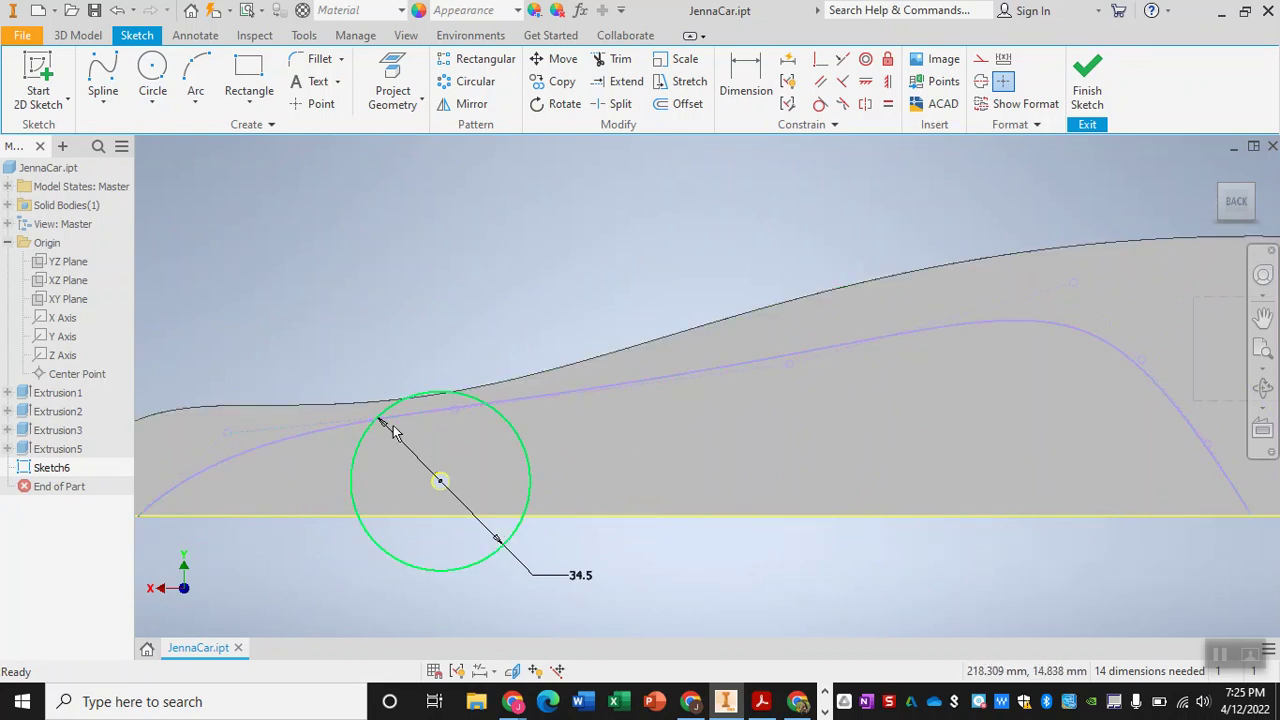
{"action": "scroll", "coordinate": [419, 383], "scroll_direction": "up", "scroll_amount": 2}
{"action": "scroll", "coordinate": [417, 374], "scroll_direction": "up", "scroll_amount": 2}
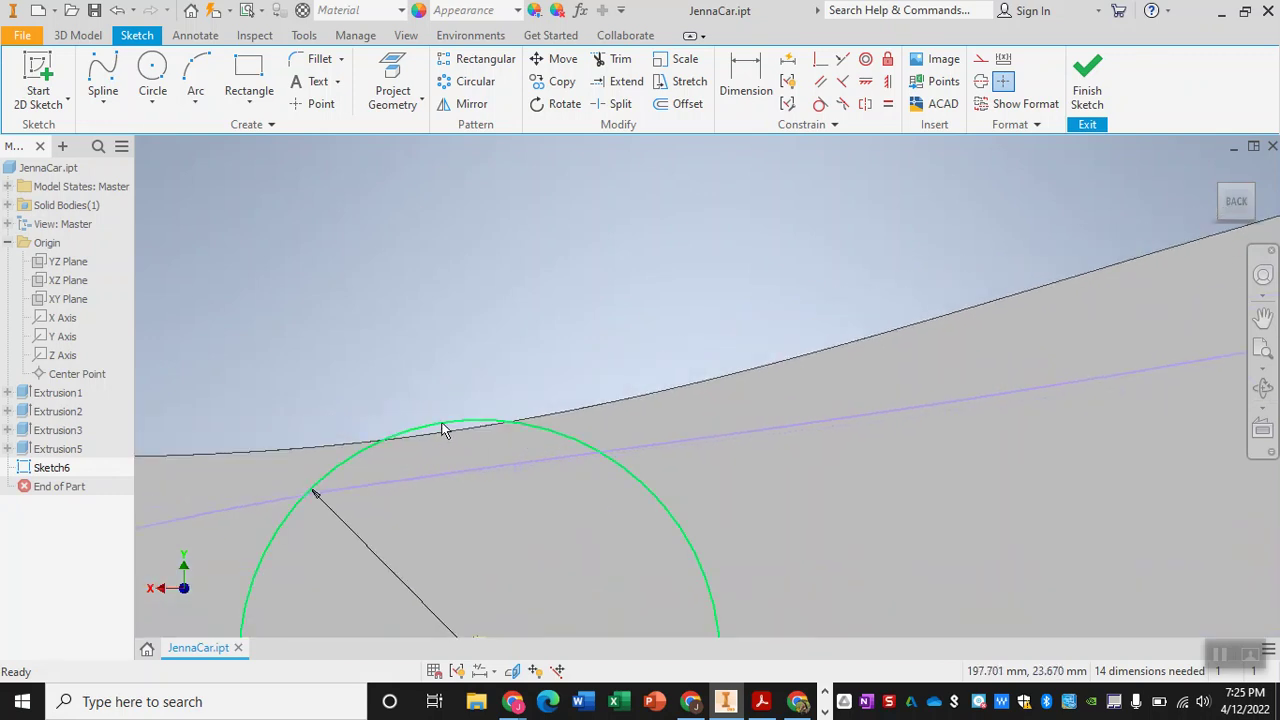
{"action": "scroll", "coordinate": [444, 429], "scroll_direction": "down", "scroll_amount": 3}
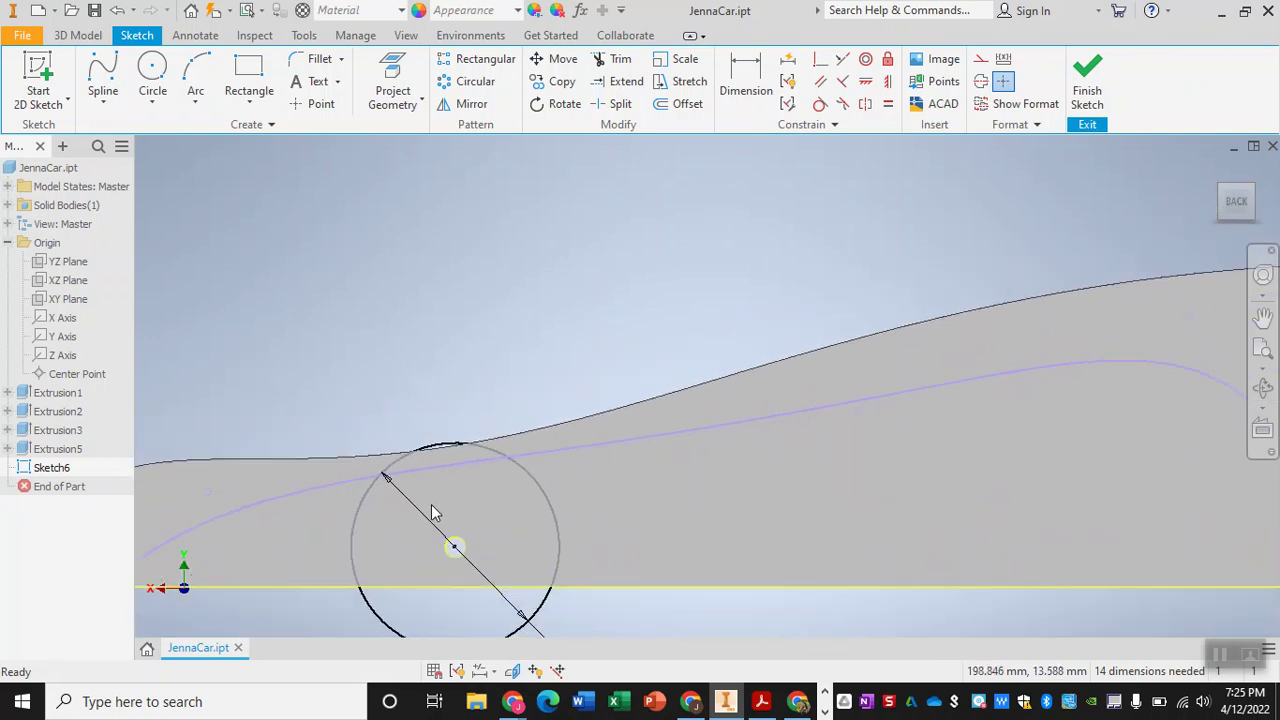
{"action": "scroll", "coordinate": [431, 504], "scroll_direction": "down", "scroll_amount": 1}
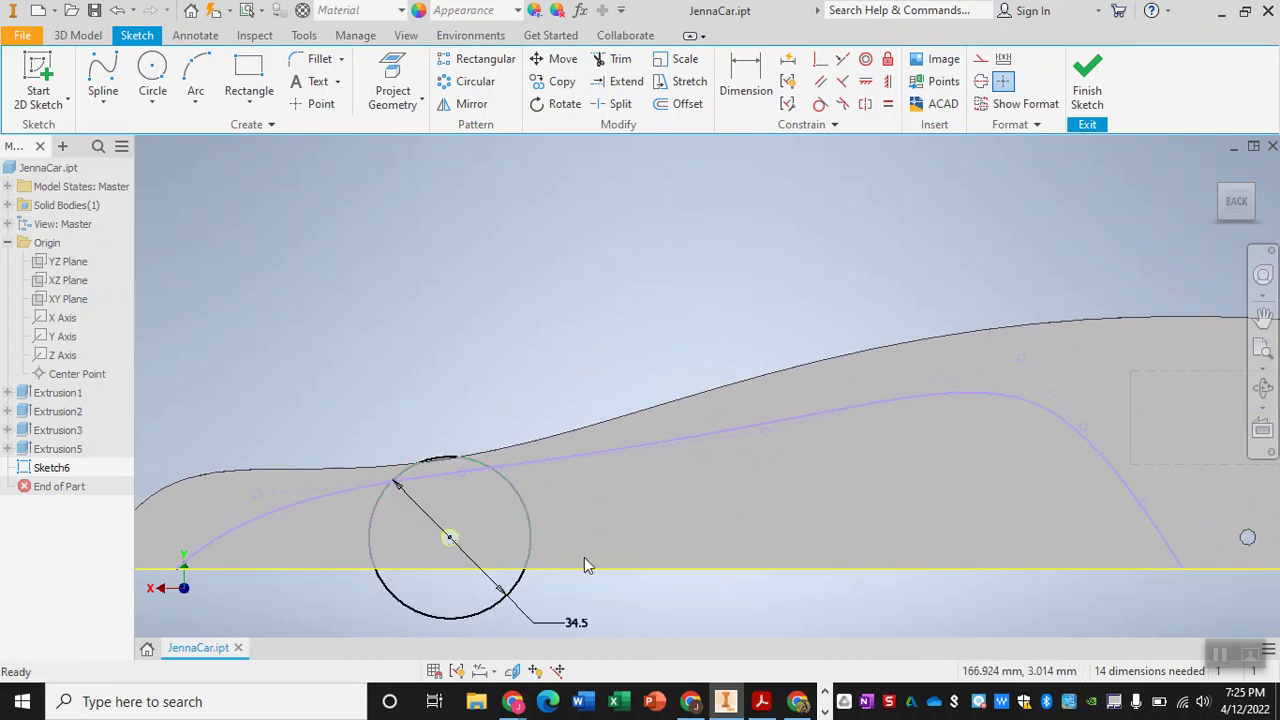
{"action": "left_click_drag", "start_coordinate": [265, 497], "coordinate": [228, 482]}
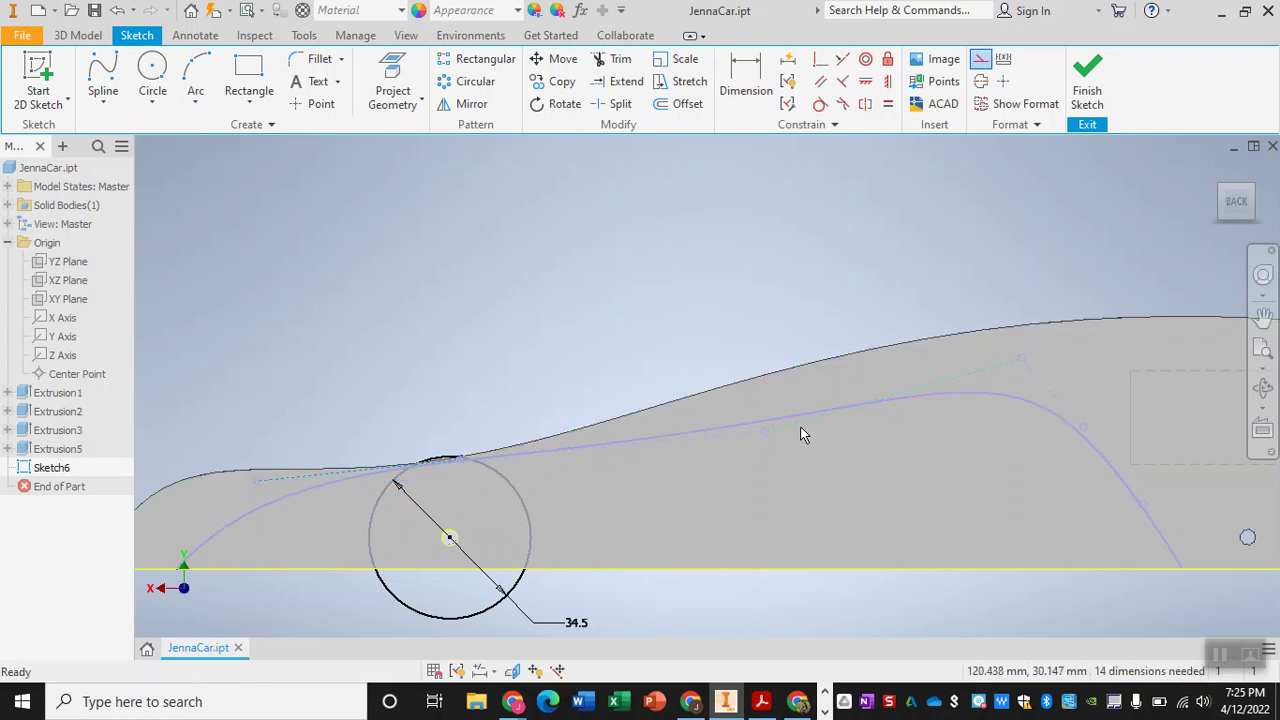
Step: Pull a spline fit point up toward the top outline and inspect the spline's rear section
{"action": "left_click_drag", "start_coordinate": [765, 431], "coordinate": [790, 442]}
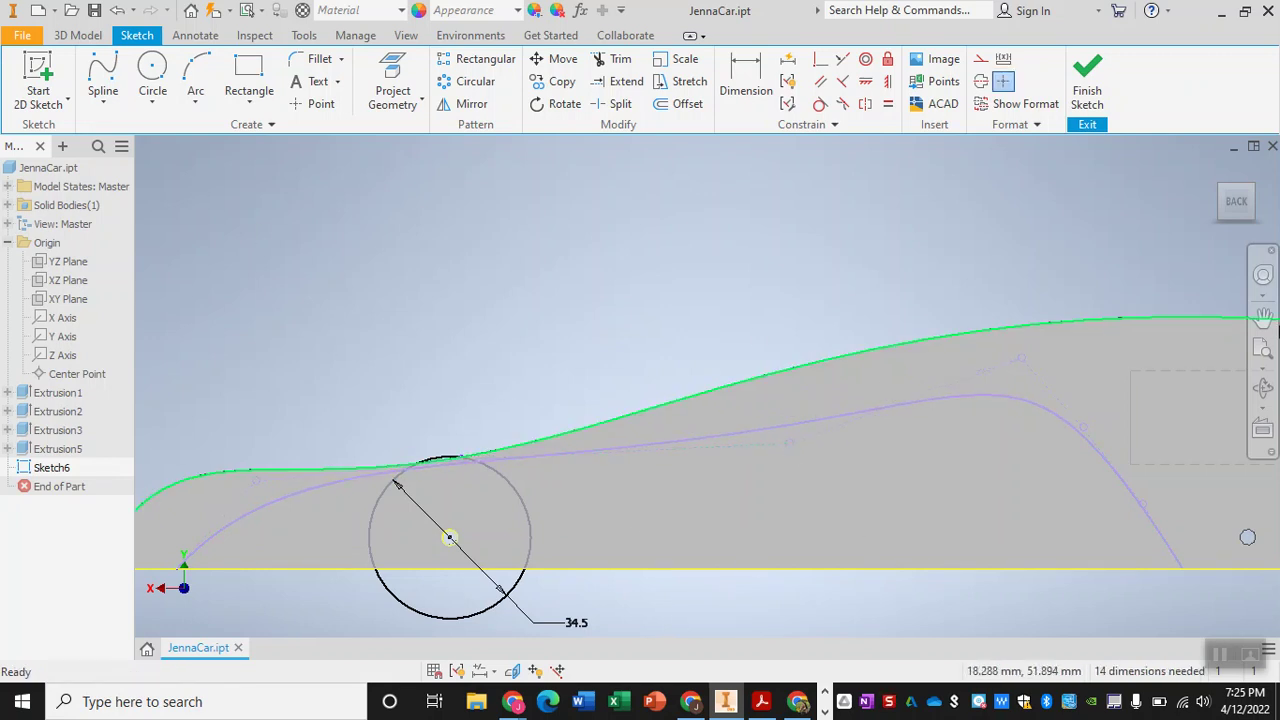
{"action": "left_click", "coordinate": [1085, 440]}
{"action": "left_click", "coordinate": [1263, 318]}
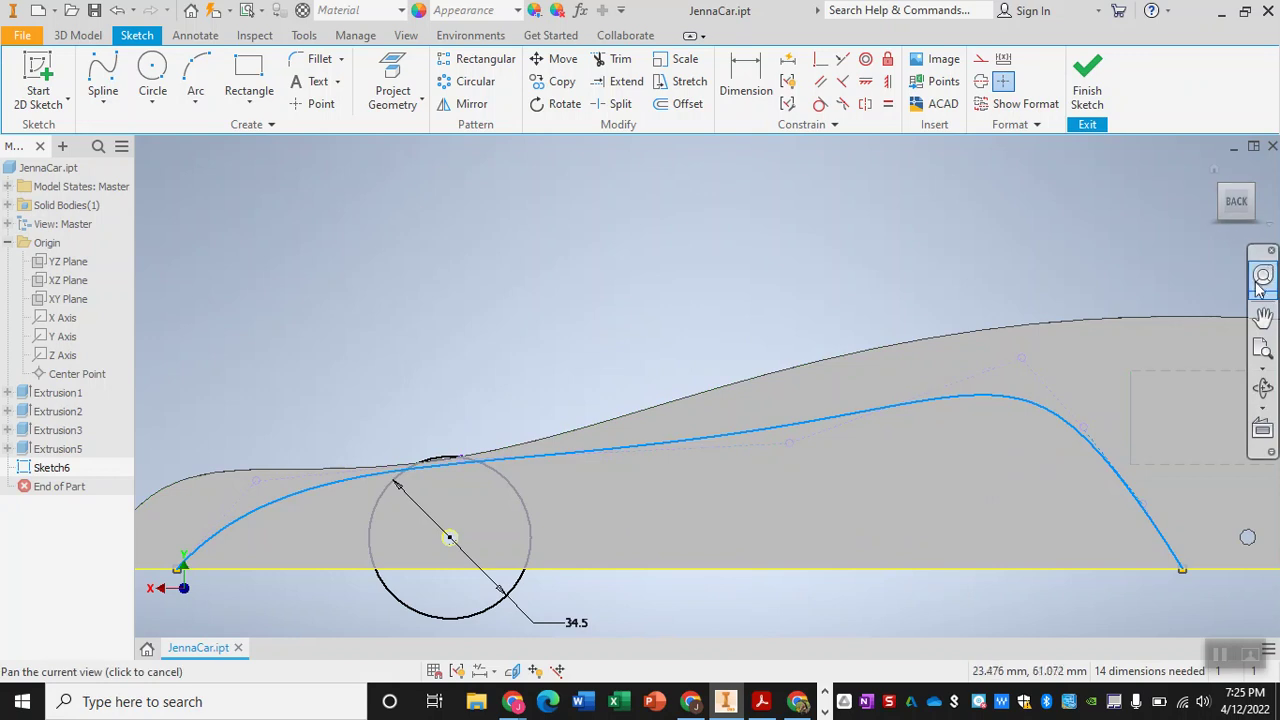
{"action": "left_click_drag", "start_coordinate": [1146, 443], "coordinate": [930, 458]}
{"action": "scroll", "coordinate": [929, 491], "scroll_direction": "up", "scroll_amount": 3}
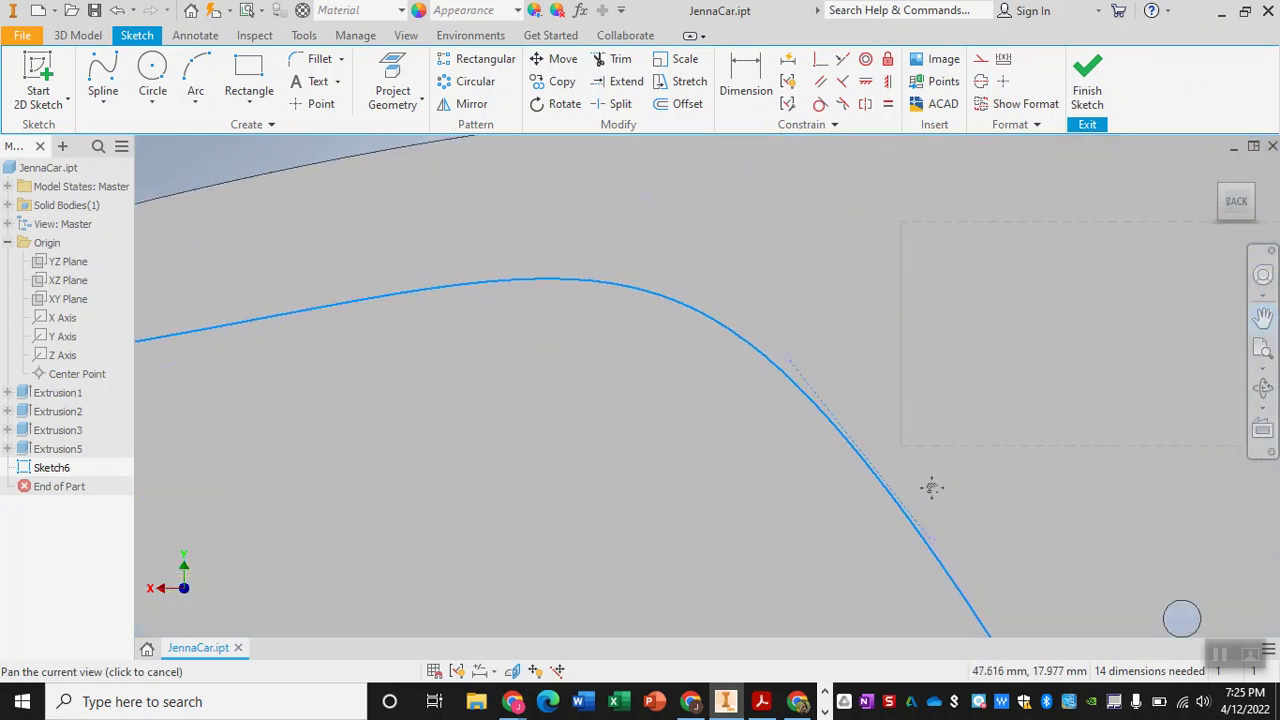
{"action": "left_click", "coordinate": [106, 104]}
Step: Cancel the trial lines and drag the spline to reshape its descending rear section
{"action": "left_click", "coordinate": [121, 120]}
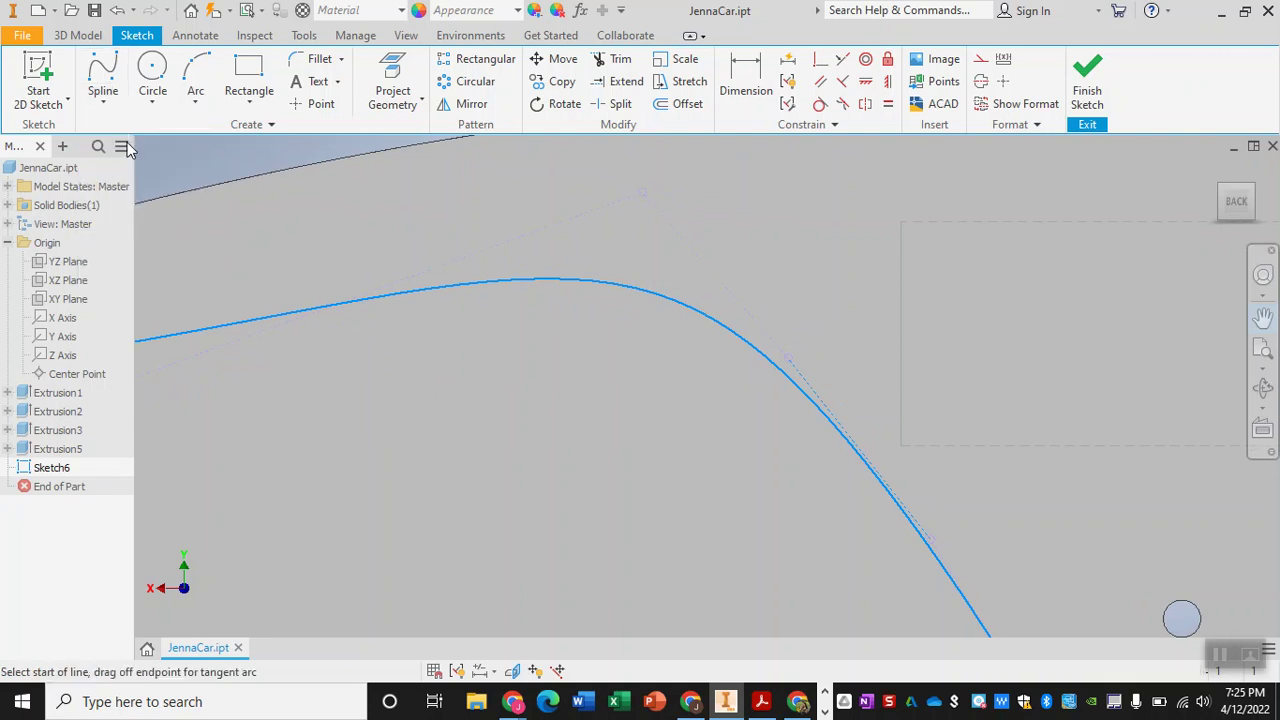
{"action": "left_click", "coordinate": [886, 450]}
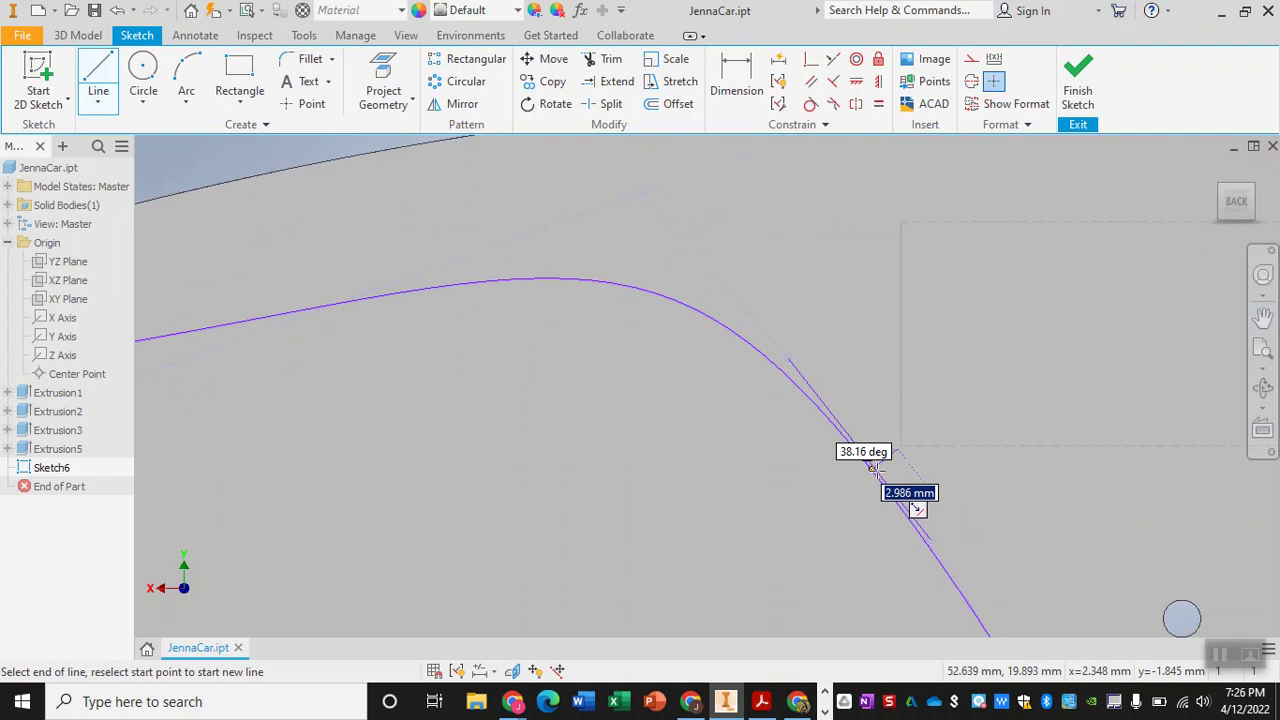
{"action": "key", "text": "Escape"}
{"action": "key", "text": "l"}
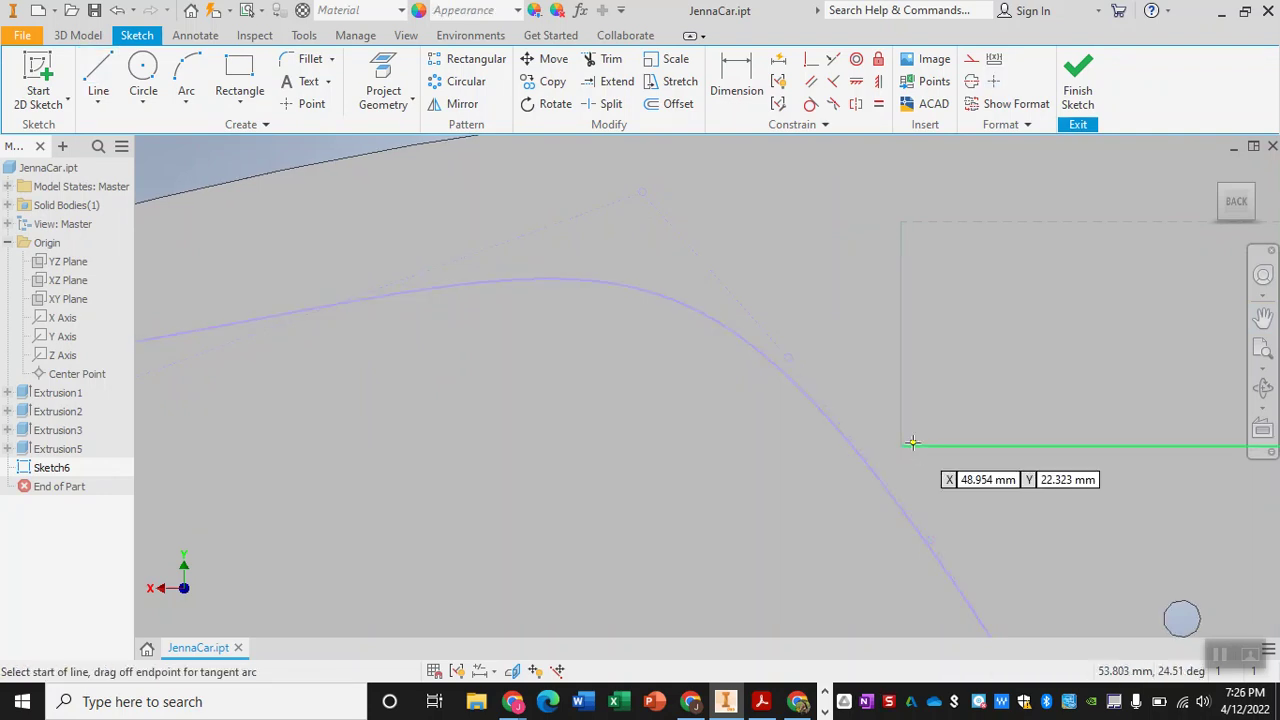
{"action": "left_click", "coordinate": [902, 445]}
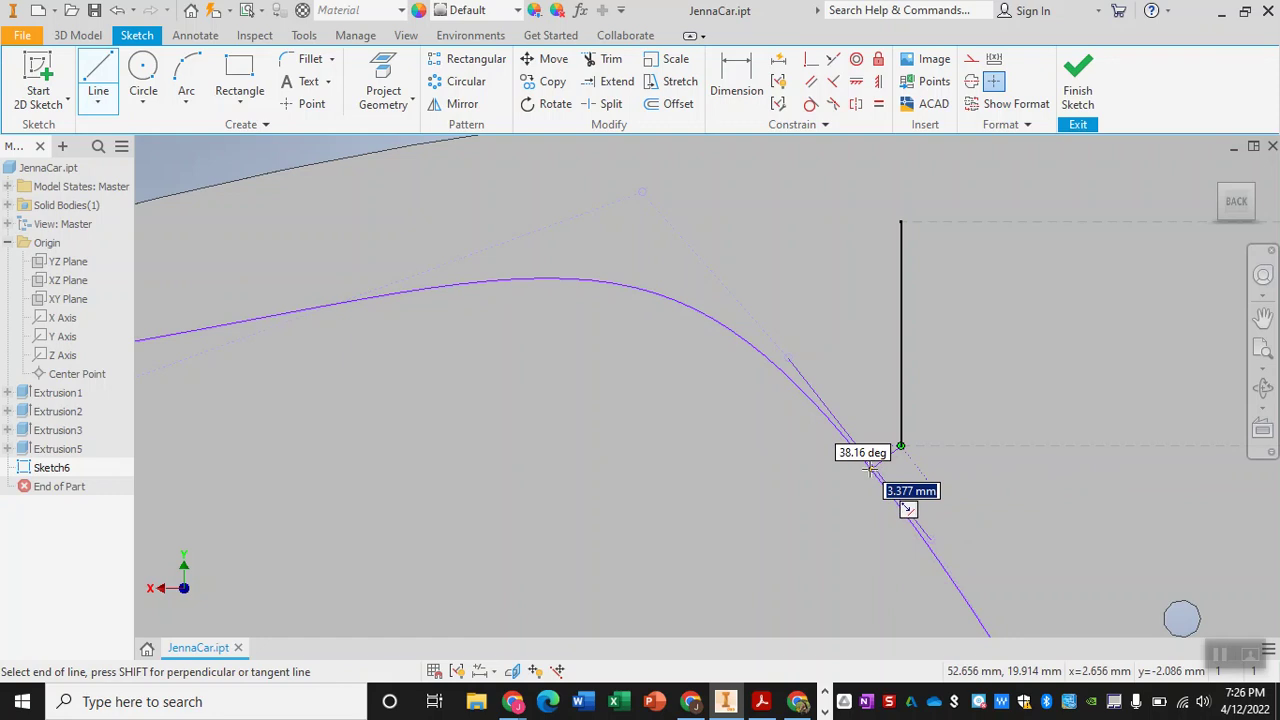
{"action": "key", "text": "Escape"}
{"action": "key", "text": "ctrl+z"}
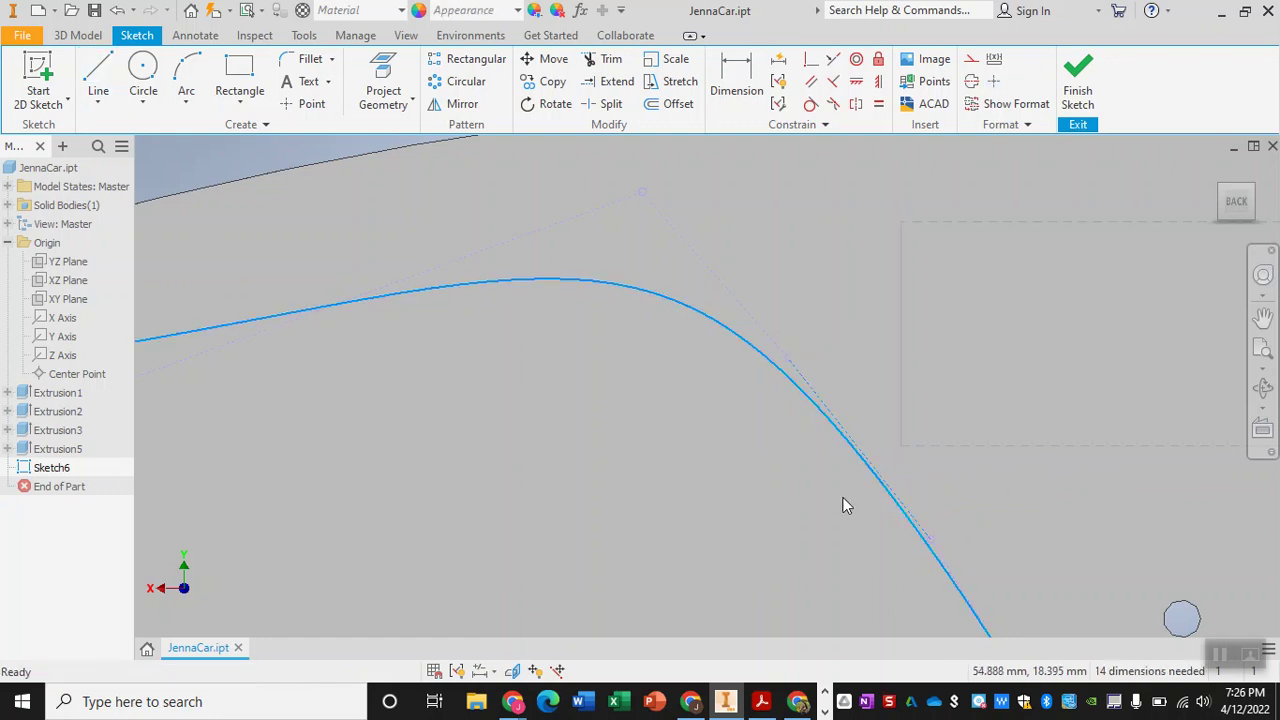
{"action": "scroll", "coordinate": [846, 506], "scroll_direction": "down", "scroll_amount": 2}
{"action": "left_click_drag", "start_coordinate": [780, 343], "coordinate": [717, 380]}
{"action": "scroll", "coordinate": [783, 491], "scroll_direction": "up", "scroll_amount": 3}
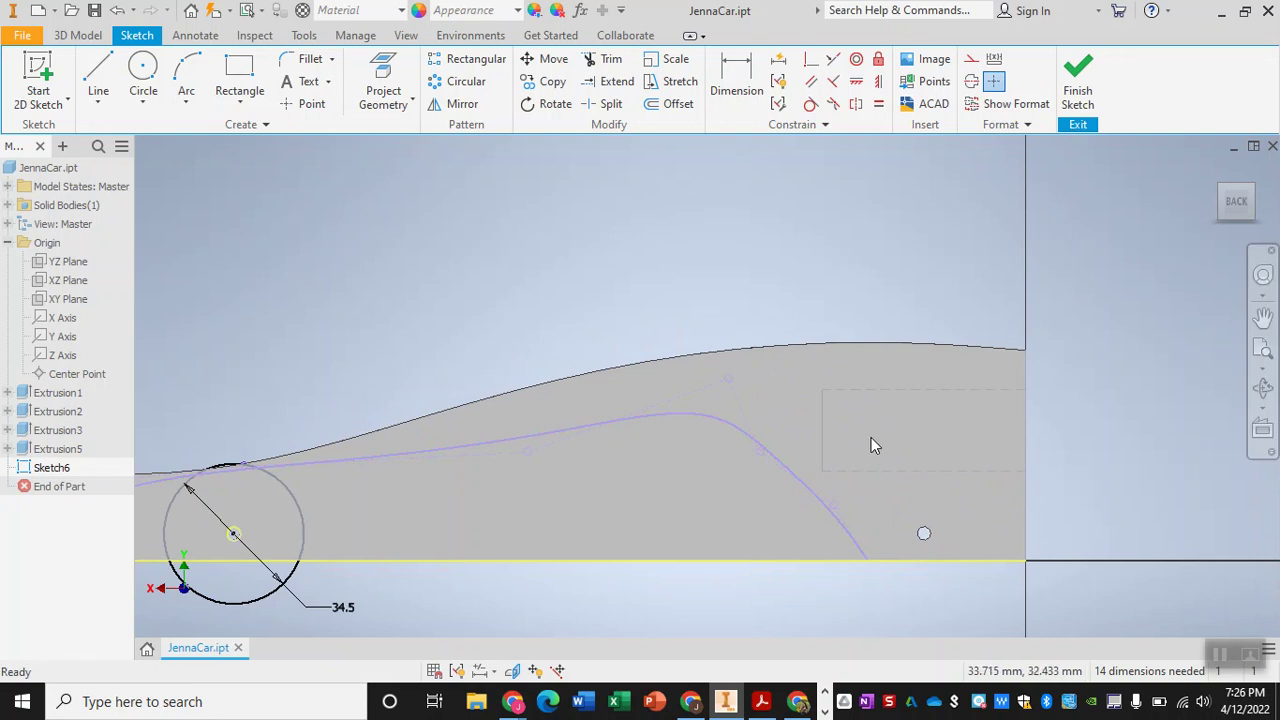
Step: Join the spline ends with a straight bottom-edge line and delete the 34.5 mm circle
{"action": "left_click_drag", "start_coordinate": [869, 436], "coordinate": [1040, 378]}
{"action": "left_click", "coordinate": [1263, 317]}
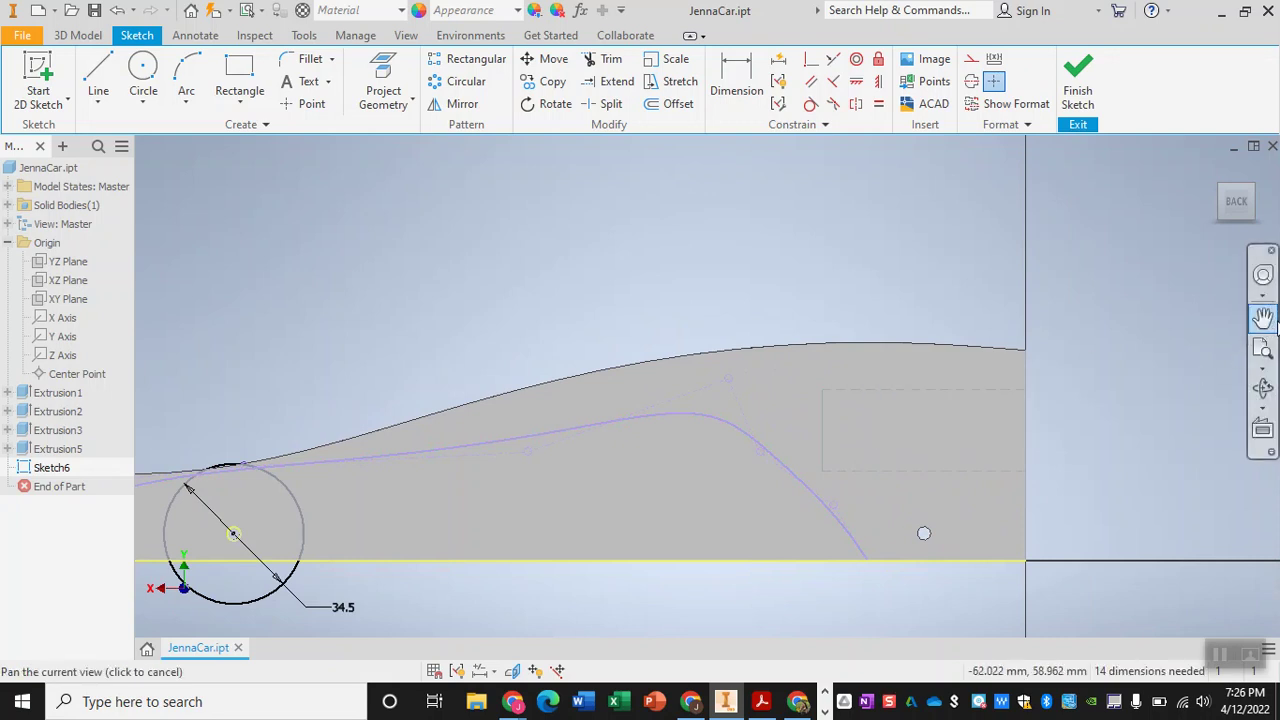
{"action": "left_click", "coordinate": [1263, 318]}
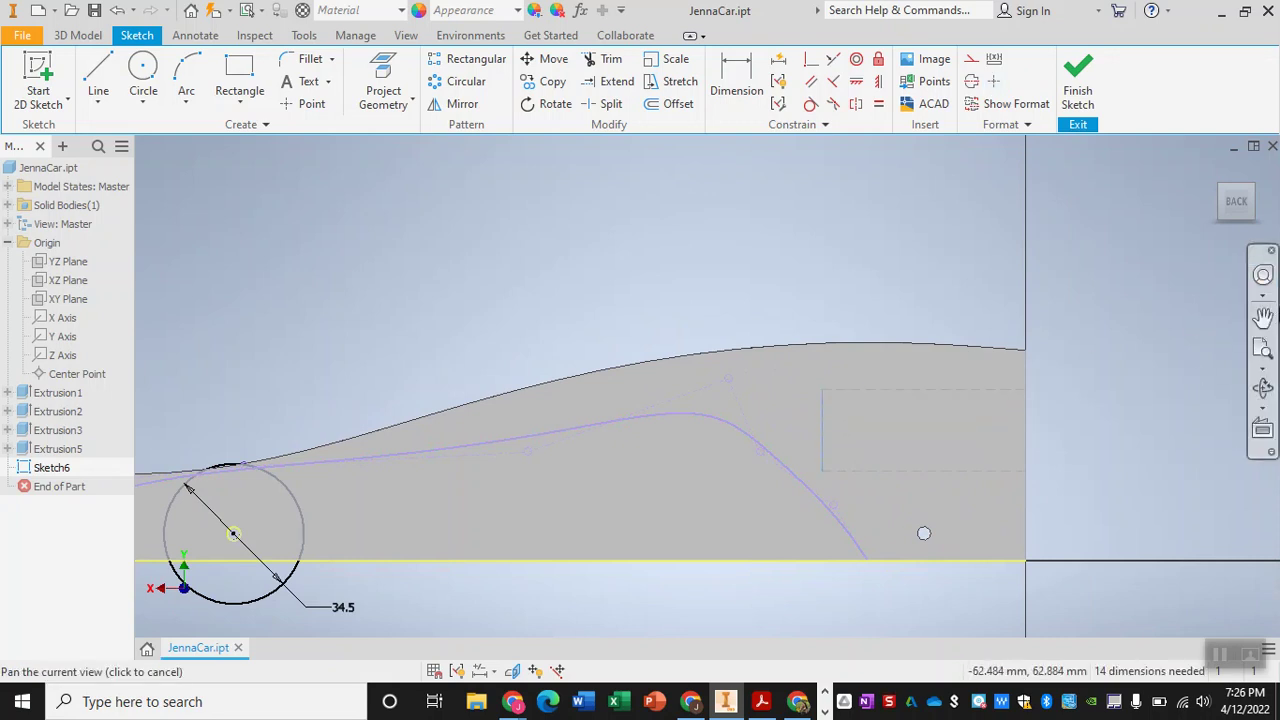
{"action": "mouse_move", "coordinate": [897, 437]}
{"action": "left_mouse_down"}
{"action": "mouse_move", "coordinate": [1157, 411]}
{"action": "mouse_move", "coordinate": [1137, 386]}
{"action": "left_mouse_up"}
{"action": "left_click", "coordinate": [98, 78]}
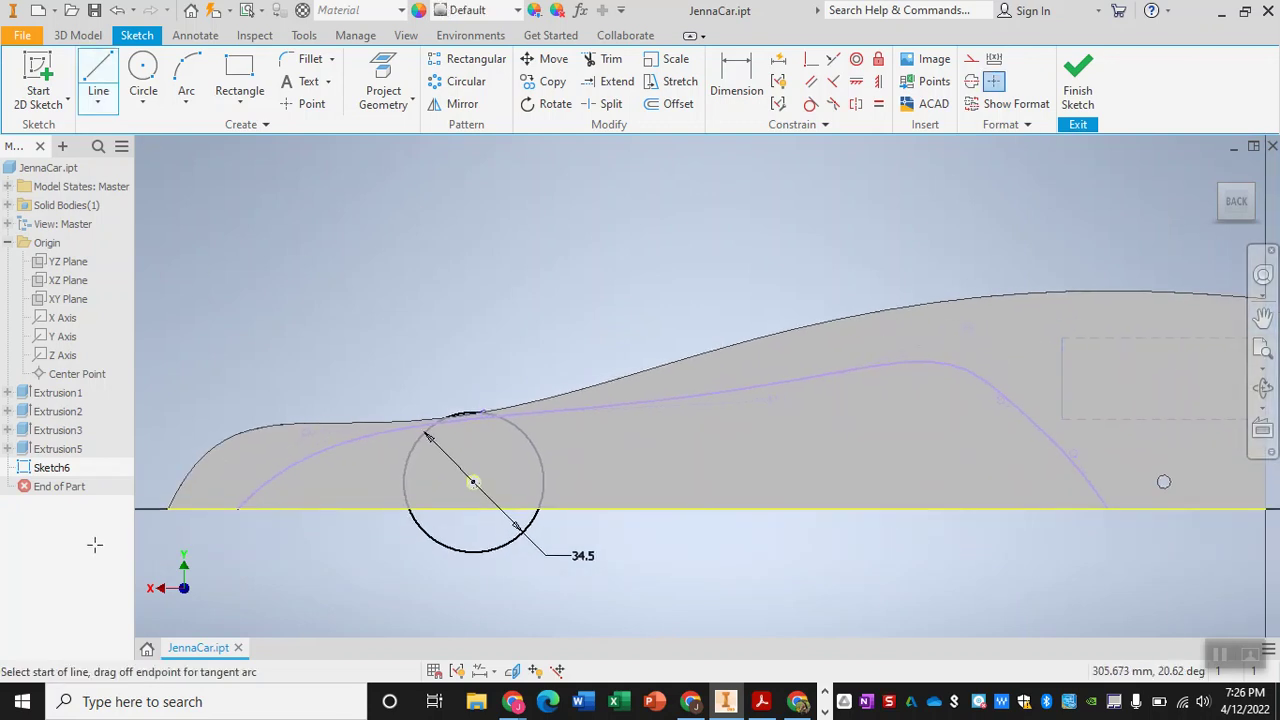
{"action": "left_click", "coordinate": [237, 509]}
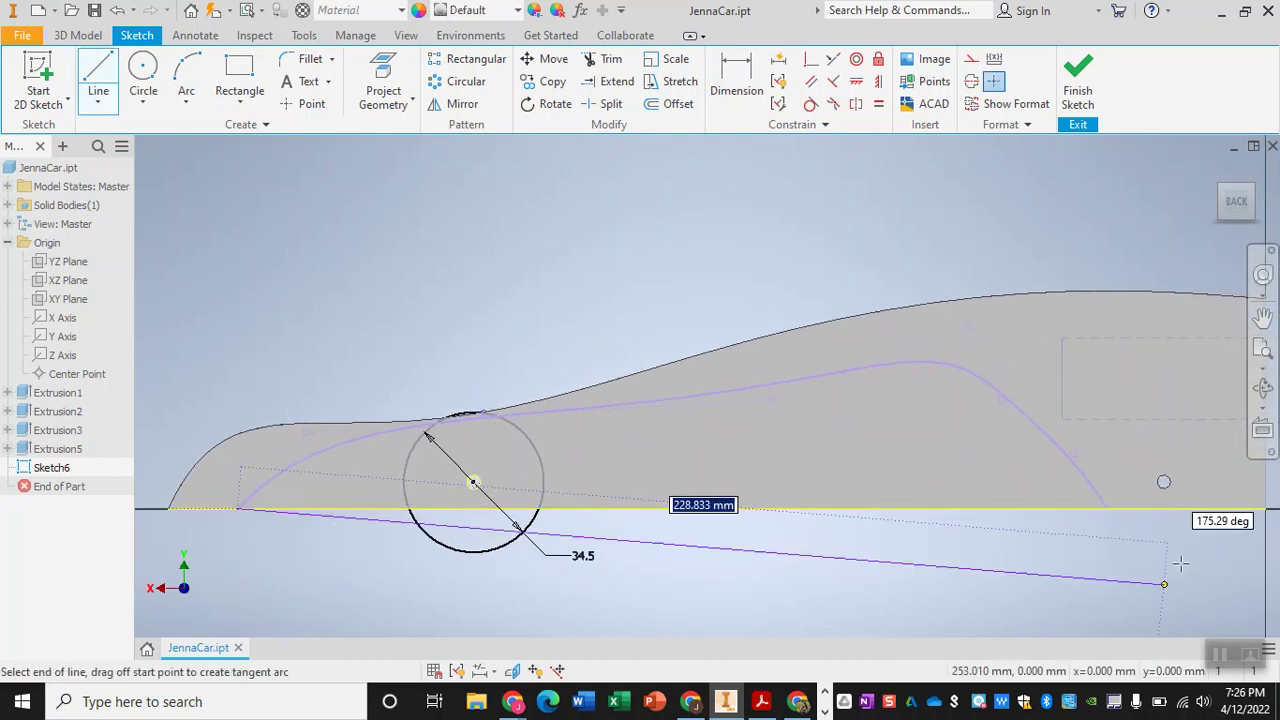
{"action": "double_click", "coordinate": [1106, 509]}
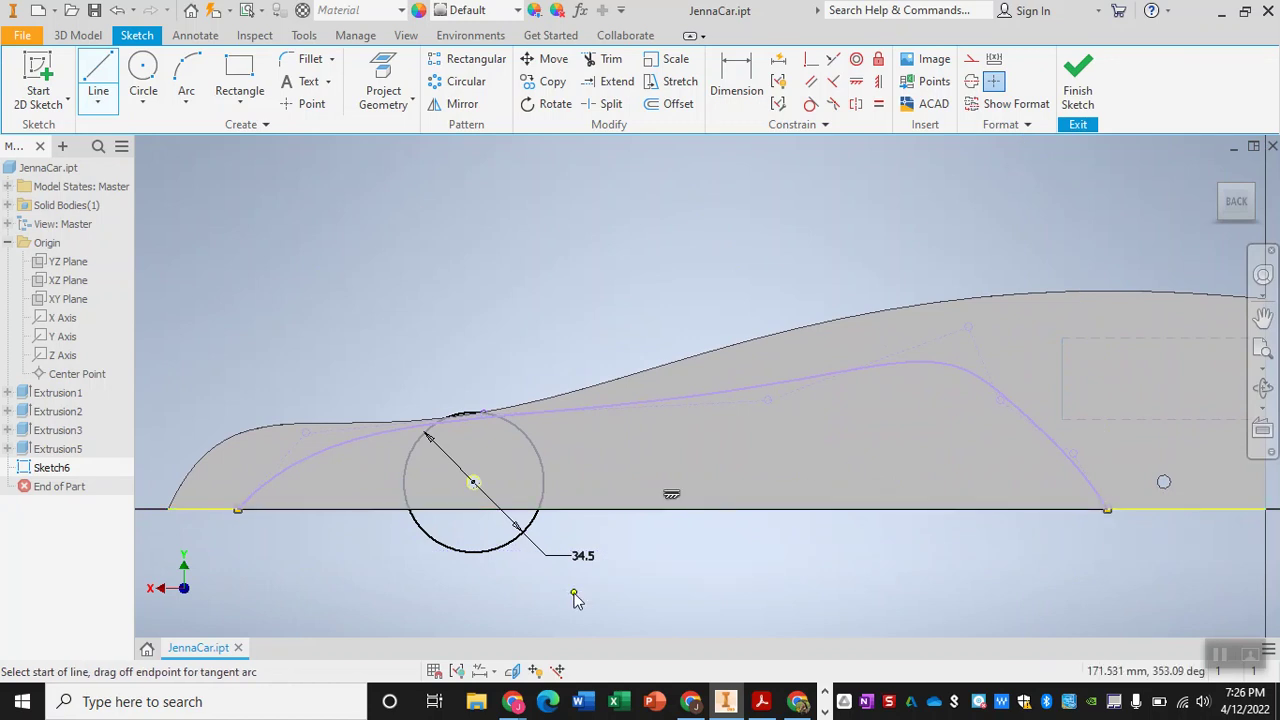
{"action": "key", "text": "Escape"}
{"action": "left_click", "coordinate": [512, 424]}
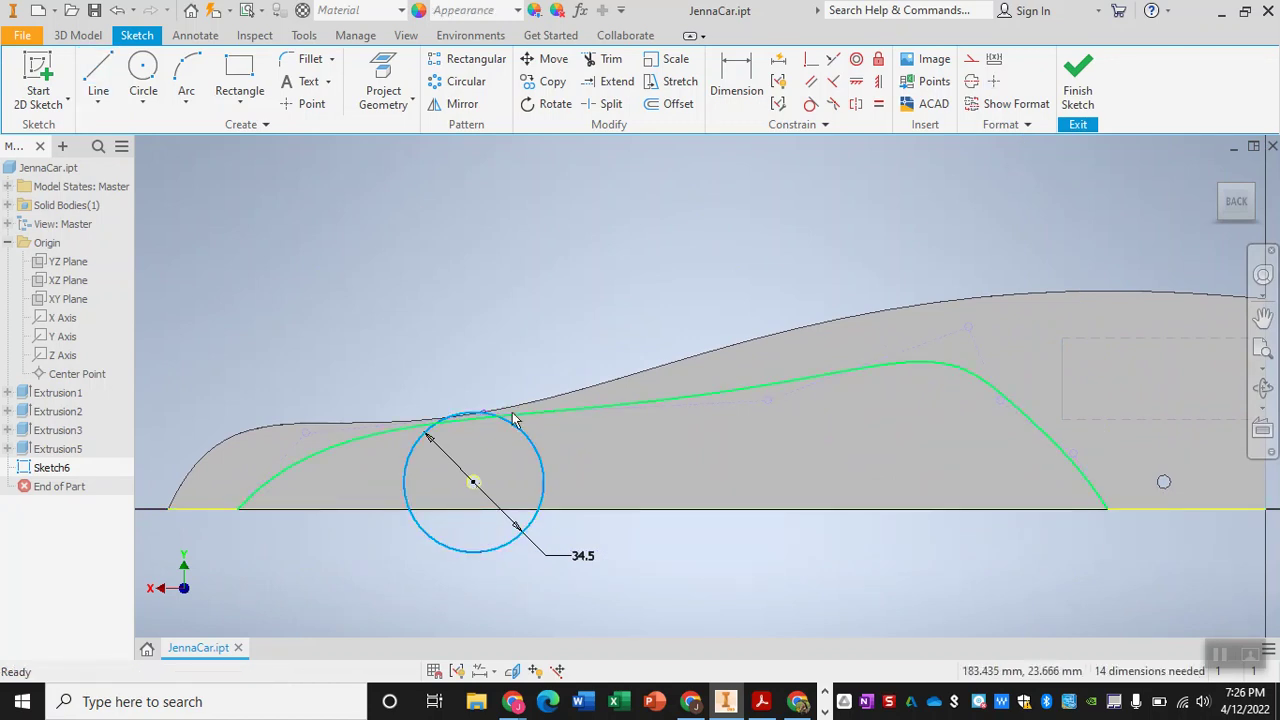
{"action": "key", "text": "Delete"}
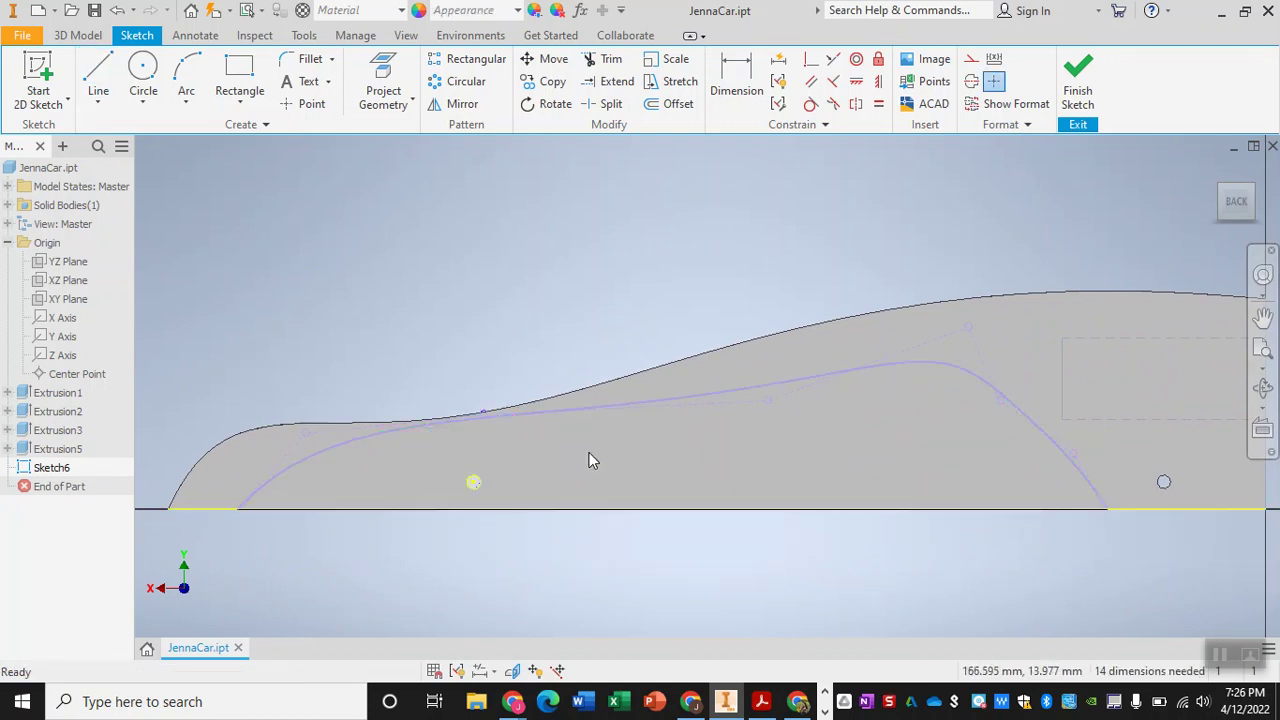
Step: Finish the sketch and start a symmetric extrusion of the closed pocket profile
{"action": "left_click", "coordinate": [1080, 92]}
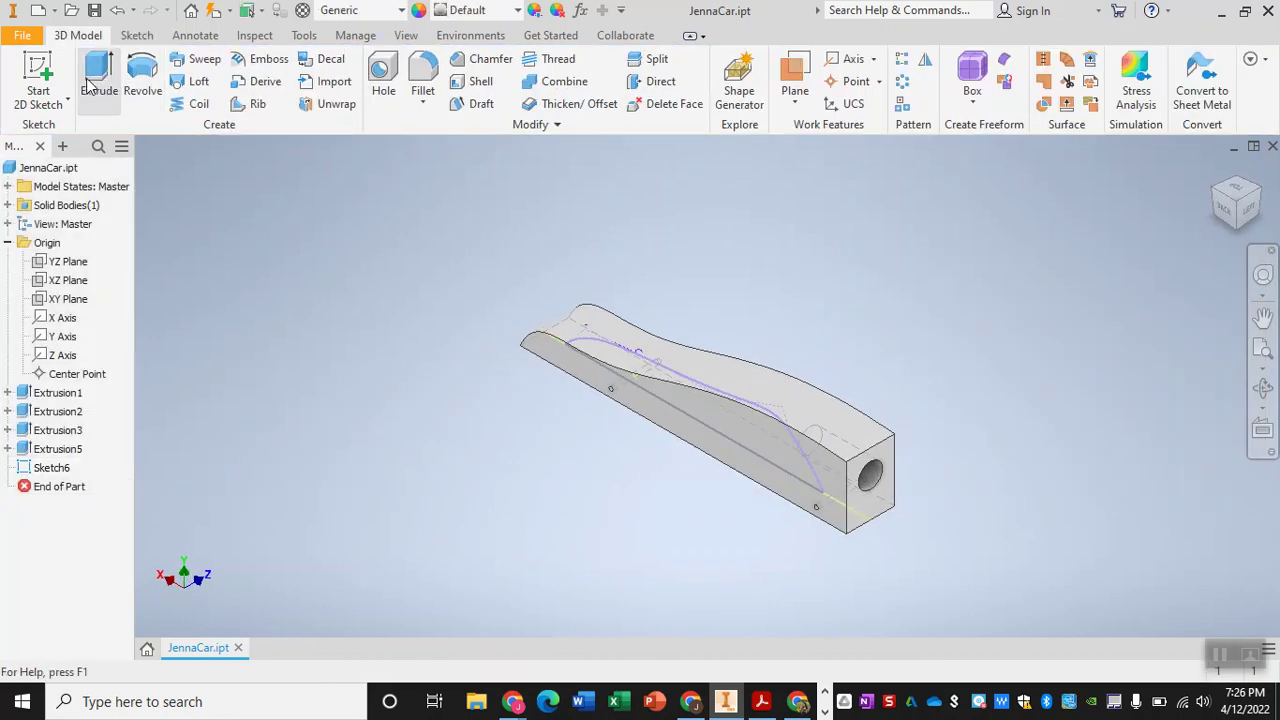
{"action": "left_click", "coordinate": [99, 80]}
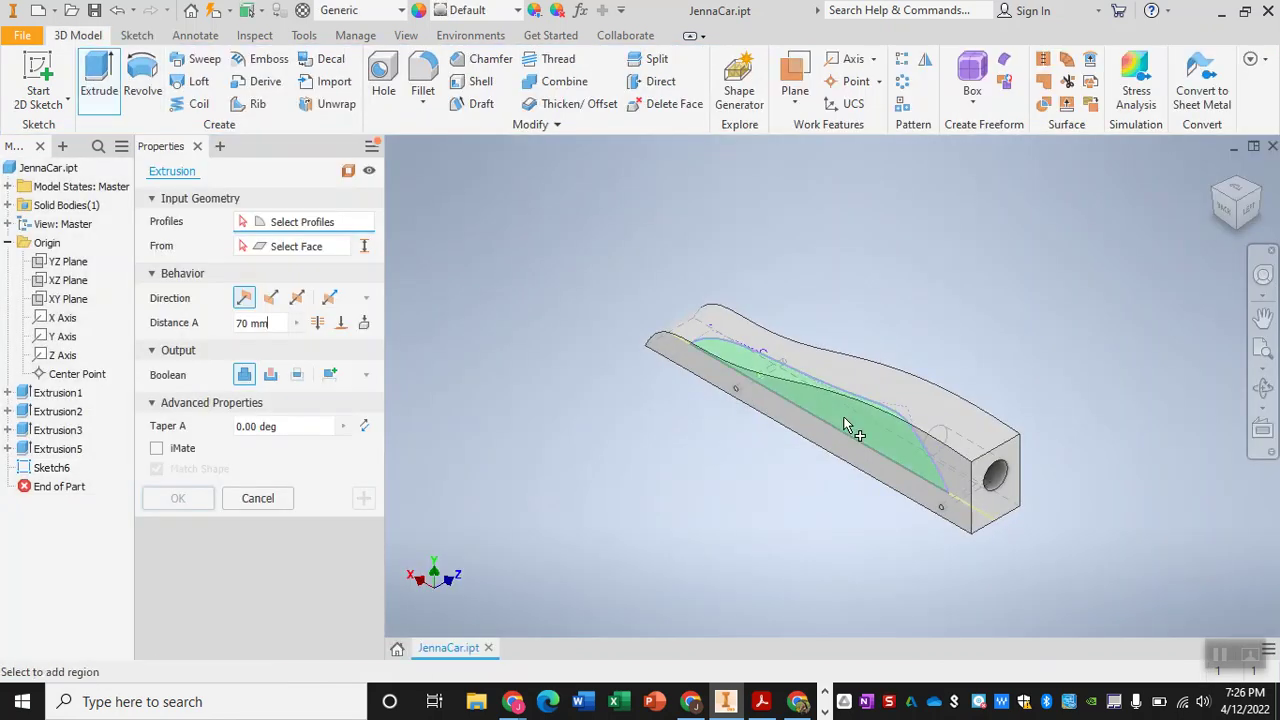
{"action": "left_click", "coordinate": [845, 422]}
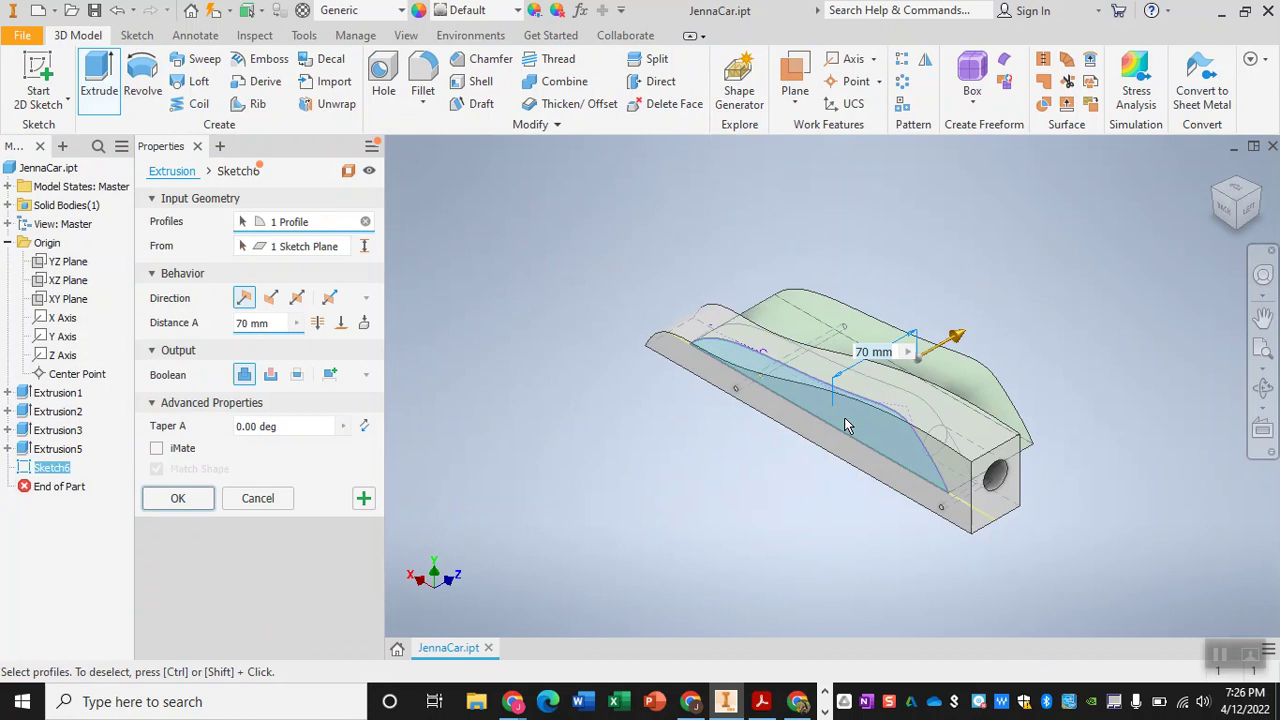
{"action": "left_click", "coordinate": [297, 298]}
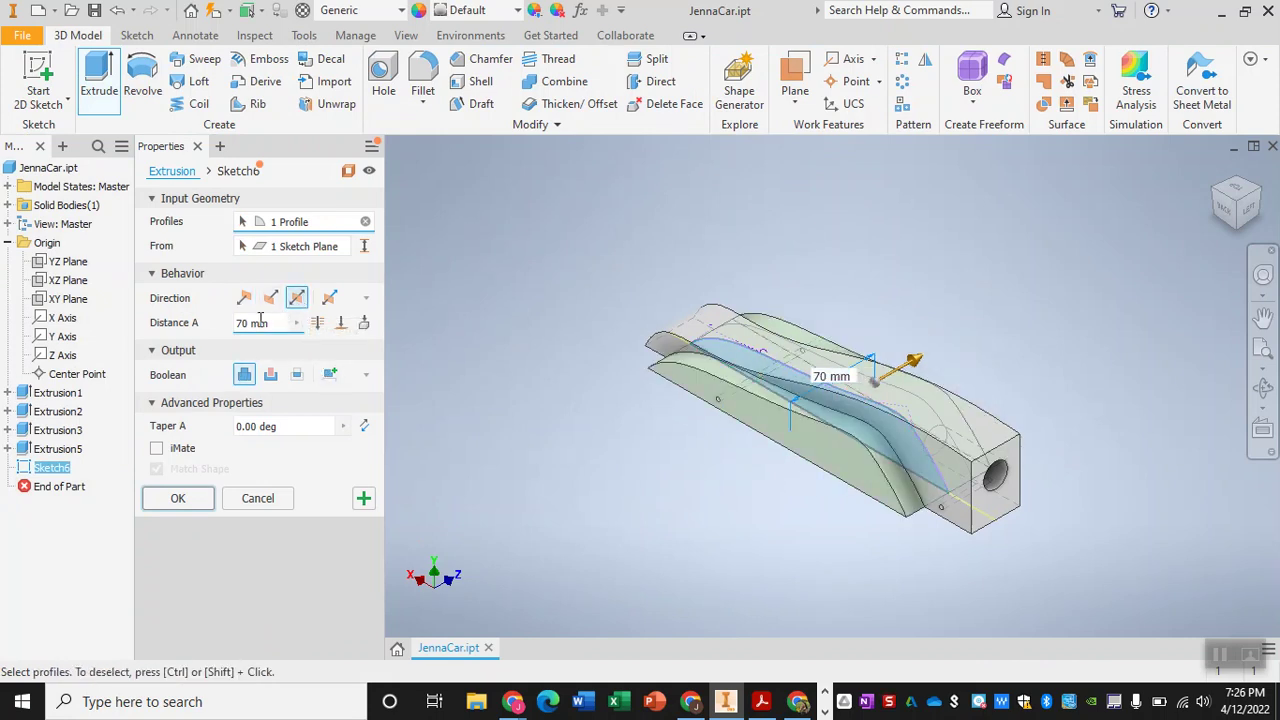
Step: Set extrusion Distance A to 33 mm, replacing an initial 35
{"action": "left_click", "coordinate": [260, 322]}
{"action": "type", "text": "35"}
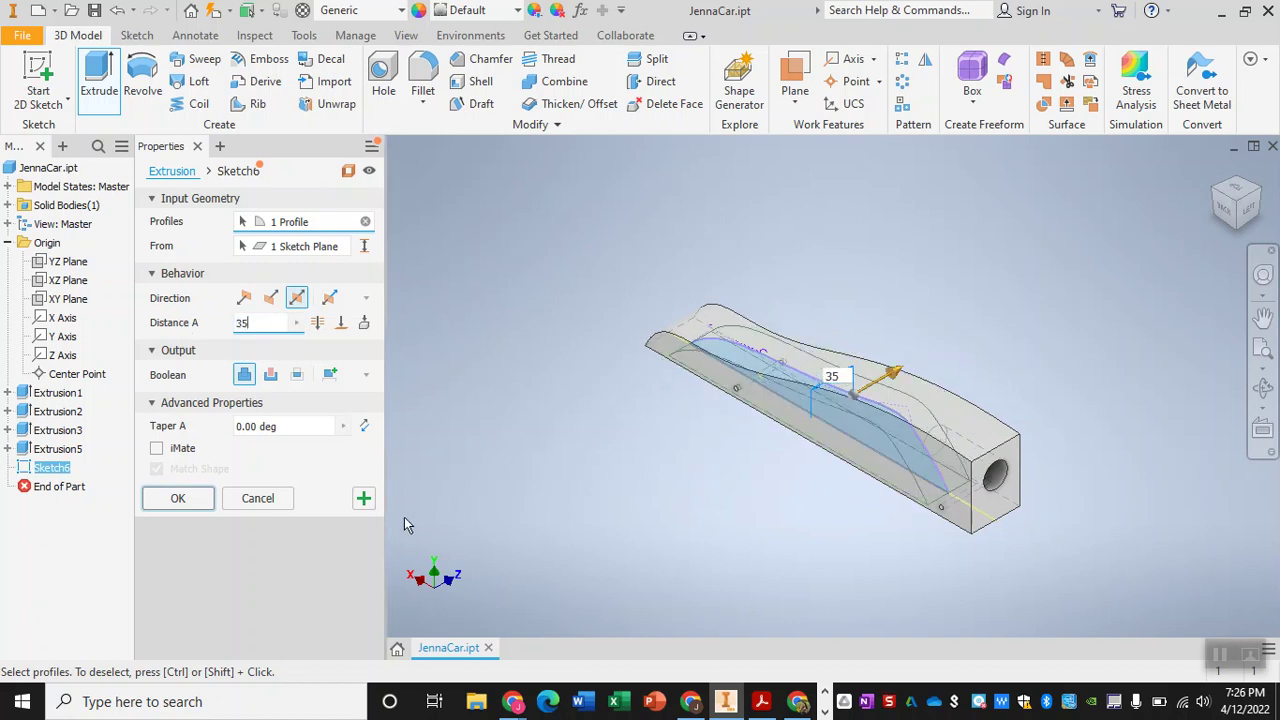
{"action": "scroll", "coordinate": [728, 463], "scroll_direction": "up", "scroll_amount": 2}
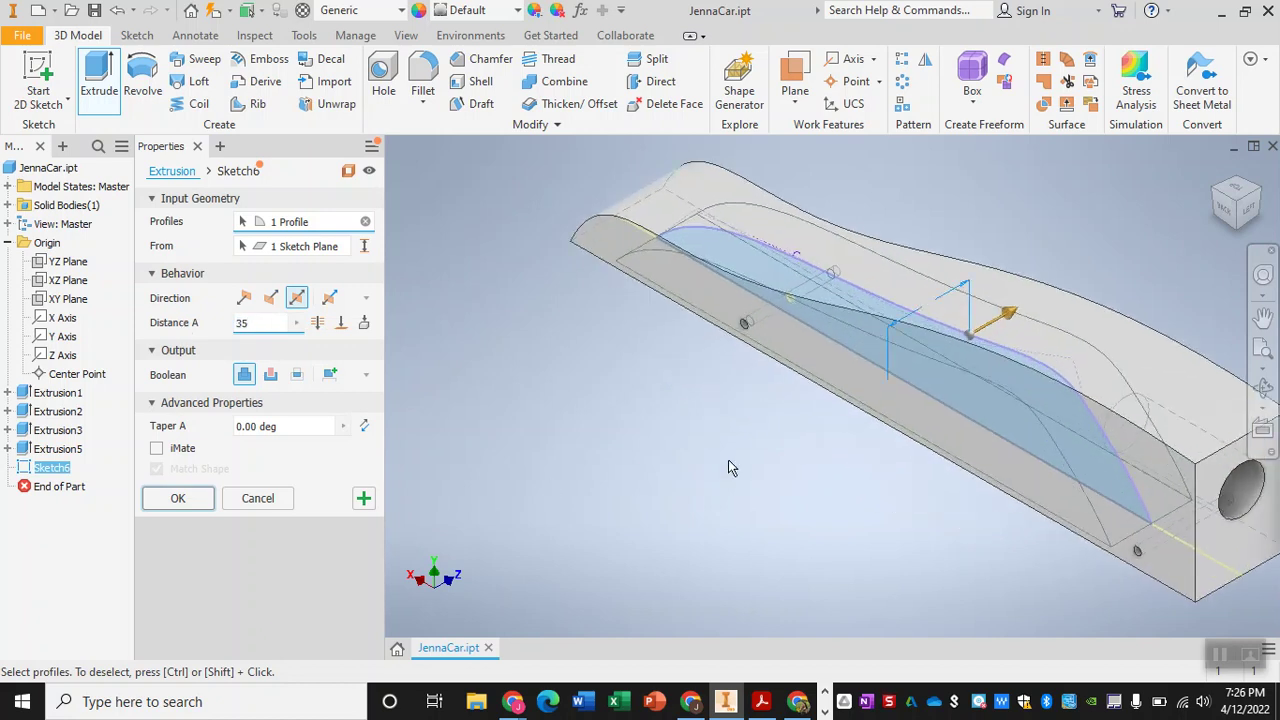
{"action": "scroll", "coordinate": [728, 466], "scroll_direction": "up", "scroll_amount": 2}
{"action": "scroll", "coordinate": [728, 466], "scroll_direction": "down", "scroll_amount": 4}
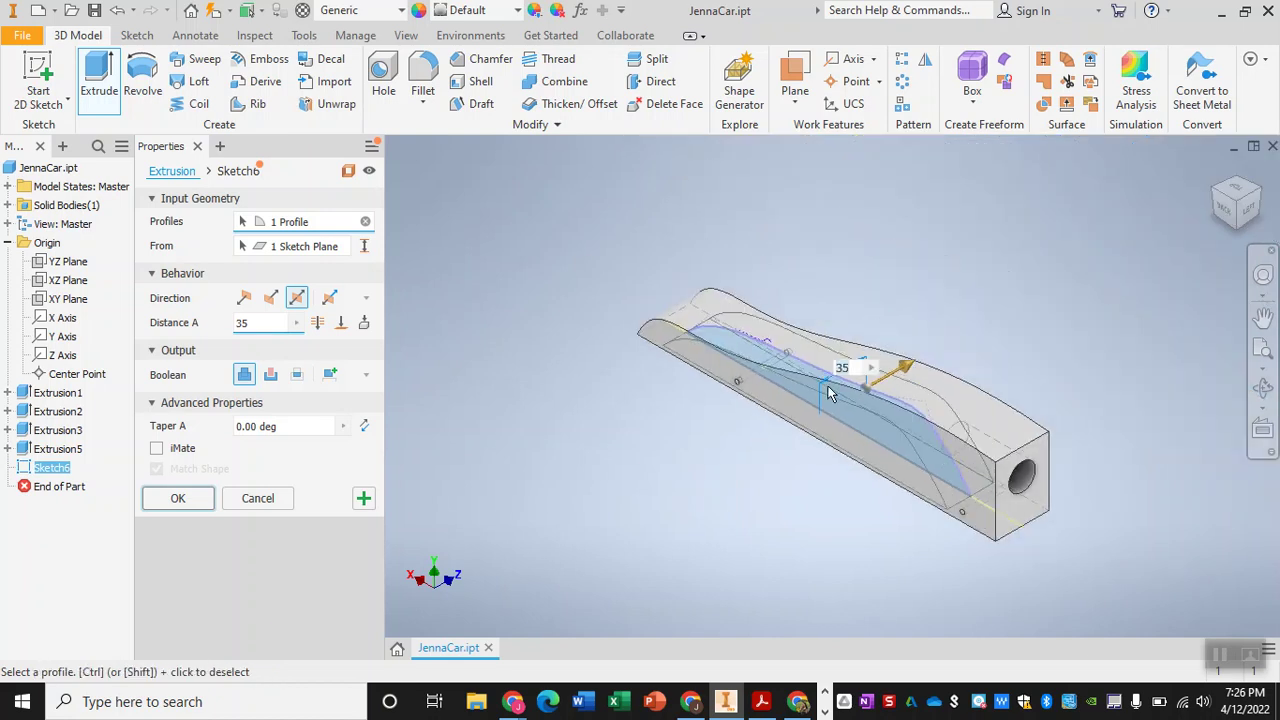
{"action": "scroll", "coordinate": [828, 380], "scroll_direction": "up", "scroll_amount": 2}
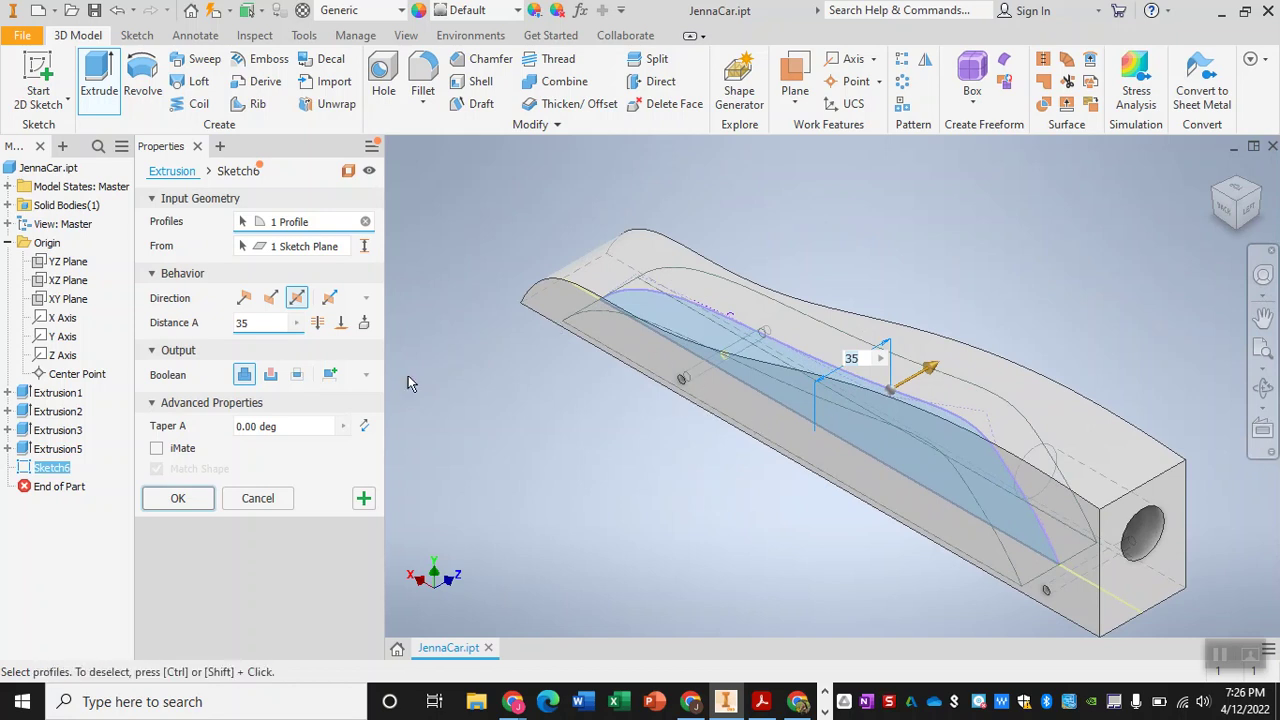
{"action": "left_click", "coordinate": [254, 323]}
{"action": "type", "text": "33"}
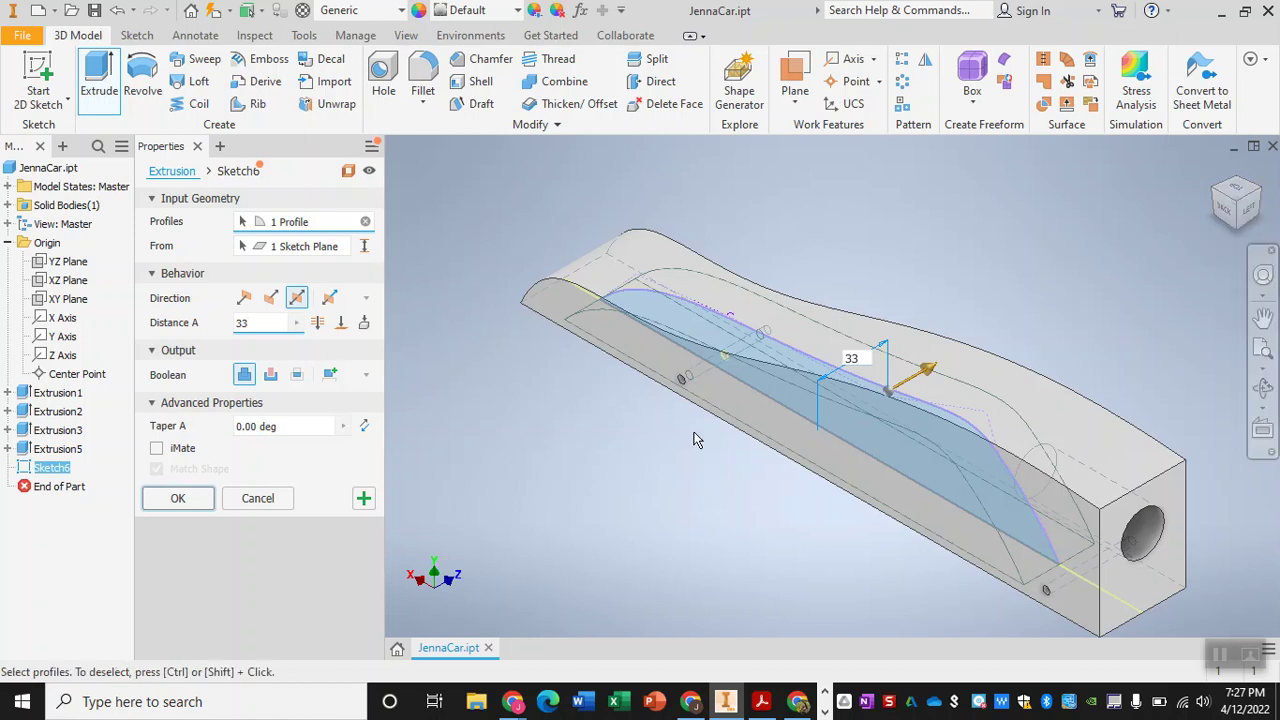
{"action": "left_click", "coordinate": [1240, 233]}
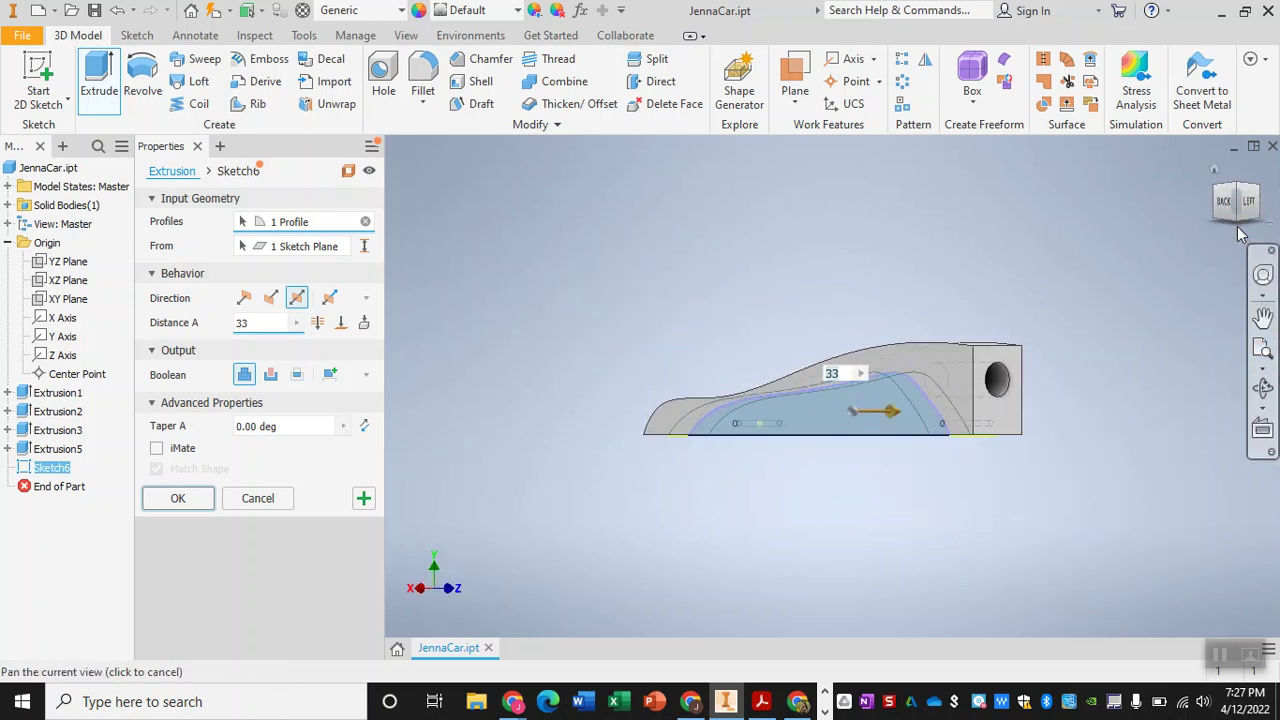
Step: Switch the extrusion to Cut and create Extrusion6, pocketing the car body's underside
{"action": "left_click", "coordinate": [1241, 228]}
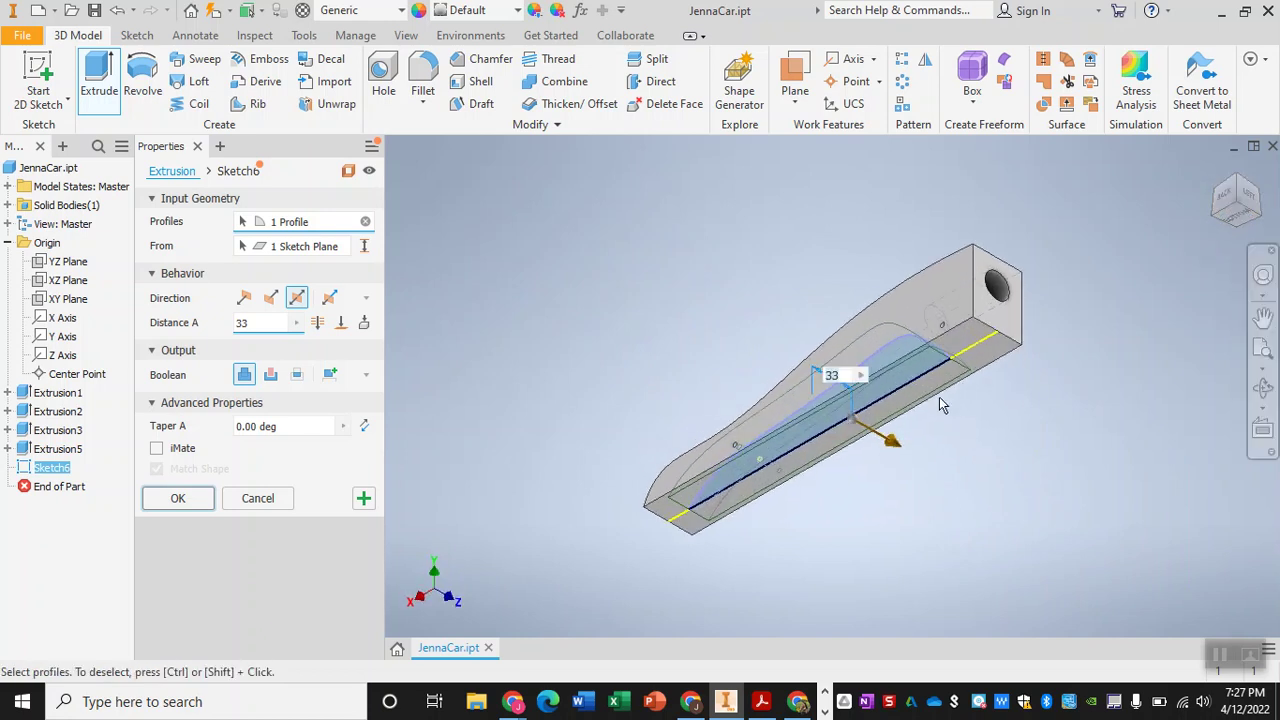
{"action": "left_click", "coordinate": [268, 376]}
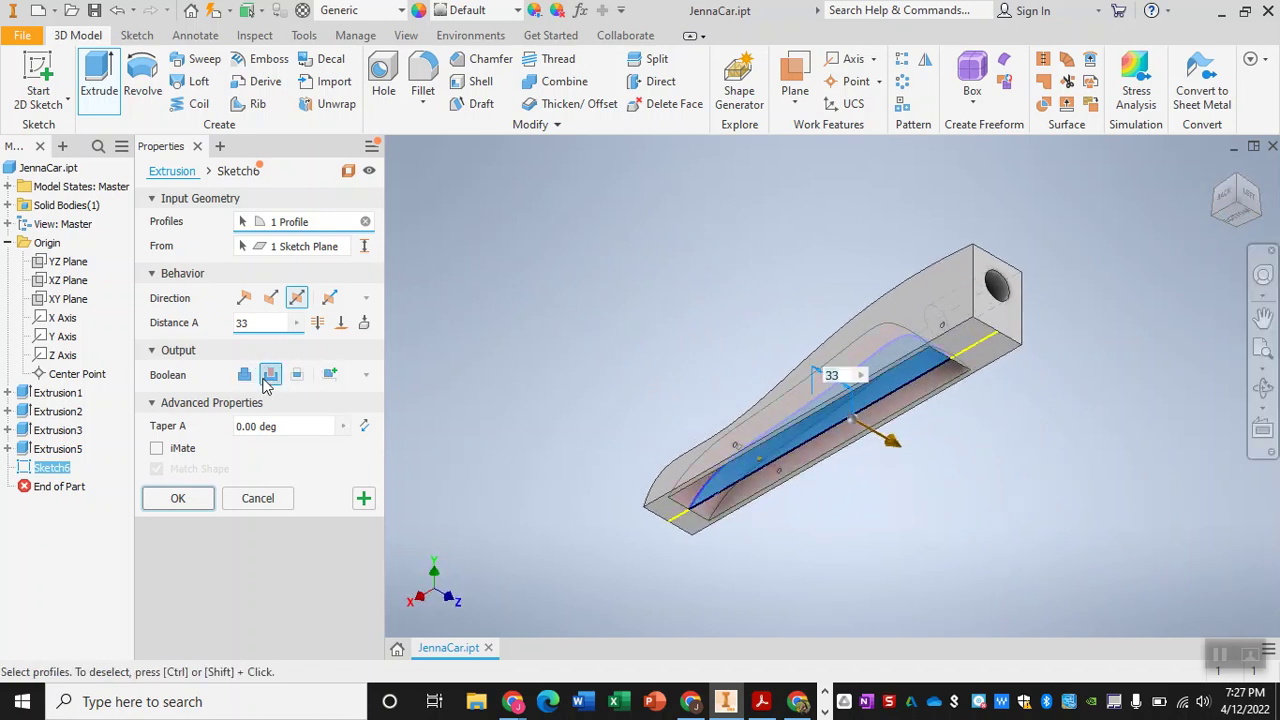
{"action": "scroll", "coordinate": [866, 444], "scroll_direction": "up", "scroll_amount": 4}
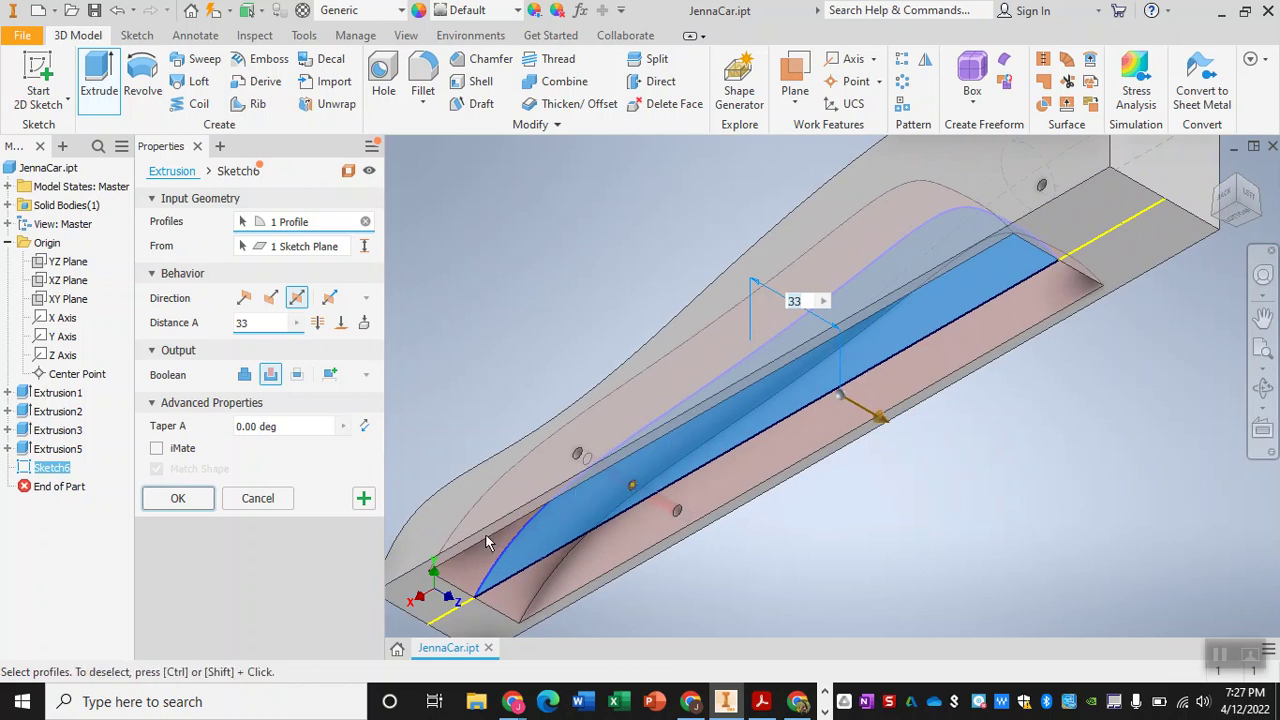
{"action": "left_click", "coordinate": [181, 503]}
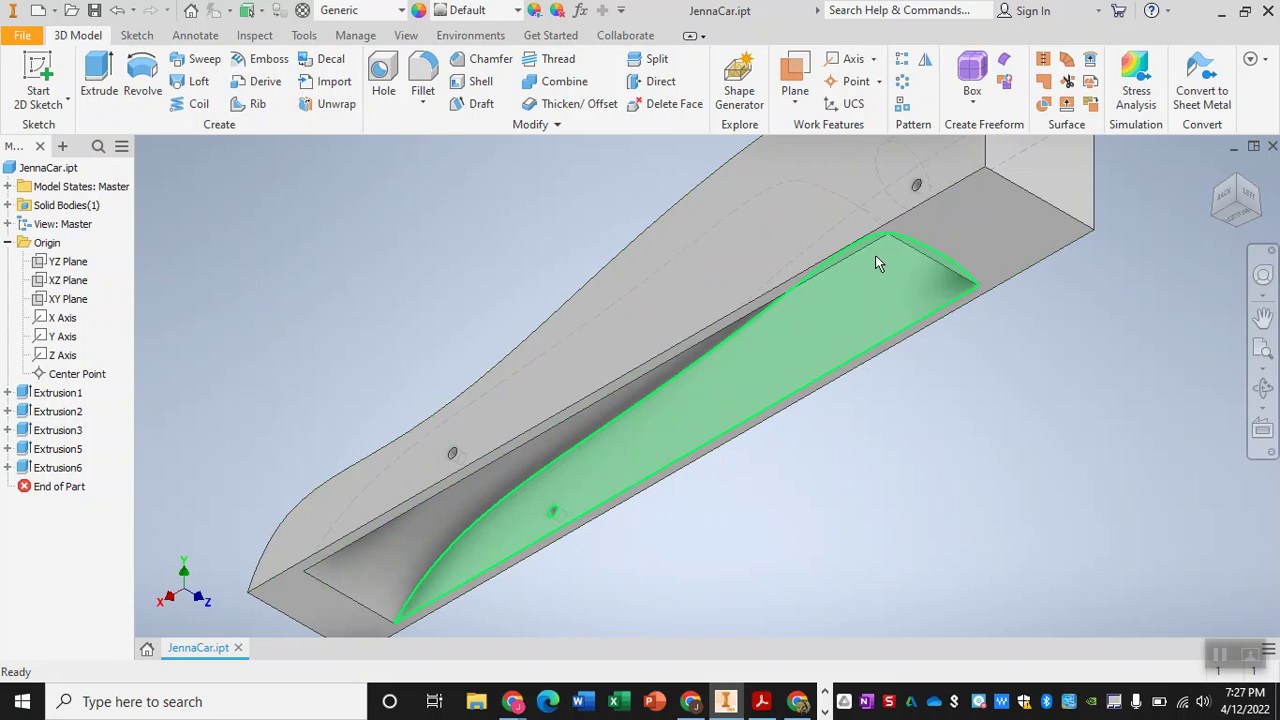
{"action": "mouse_move", "coordinate": [898, 286]}
{"action": "mouse_move", "coordinate": [766, 450]}
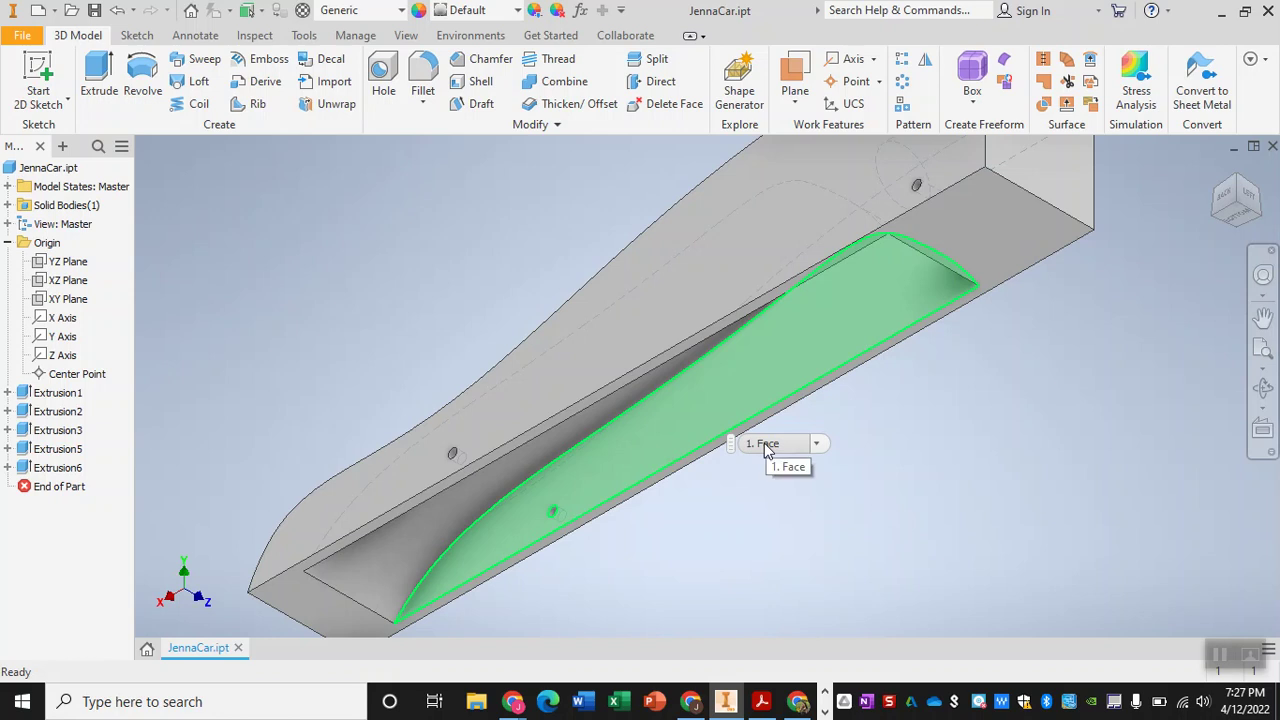
{"action": "left_click", "coordinate": [1247, 210]}
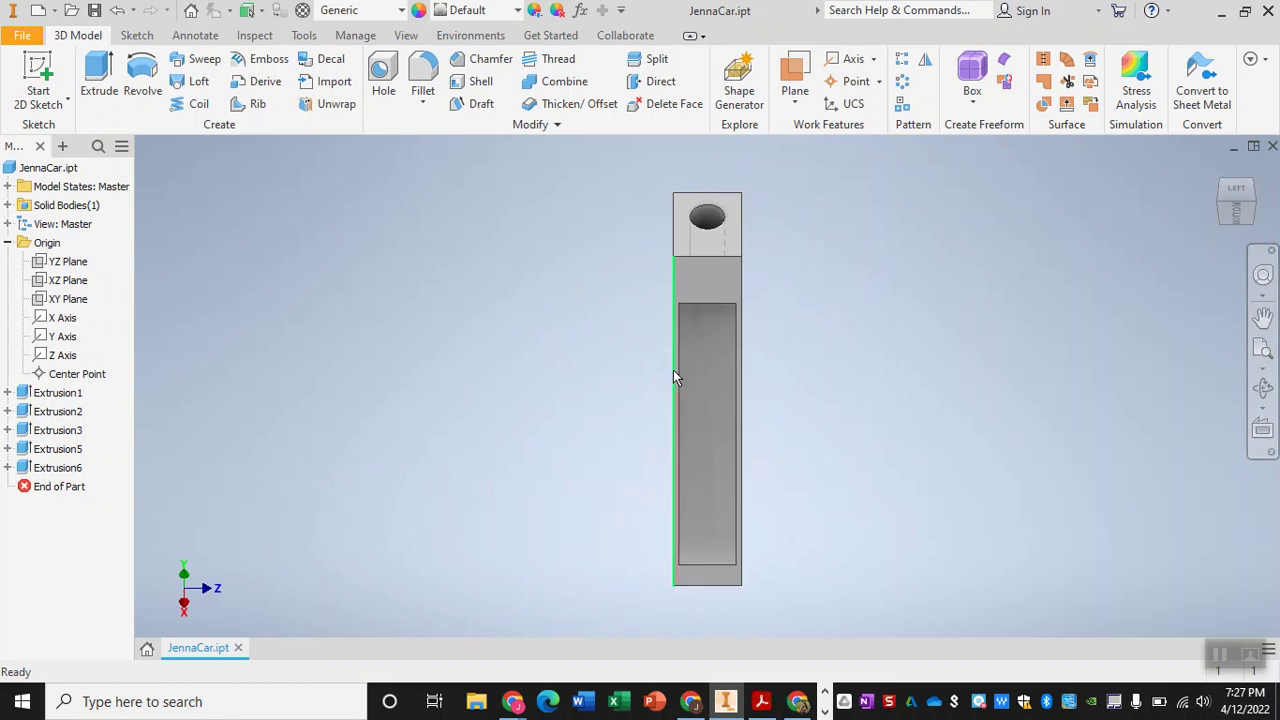
{"action": "scroll", "coordinate": [673, 377], "scroll_direction": "up", "scroll_amount": 3}
{"action": "scroll", "coordinate": [673, 377], "scroll_direction": "down", "scroll_amount": 3}
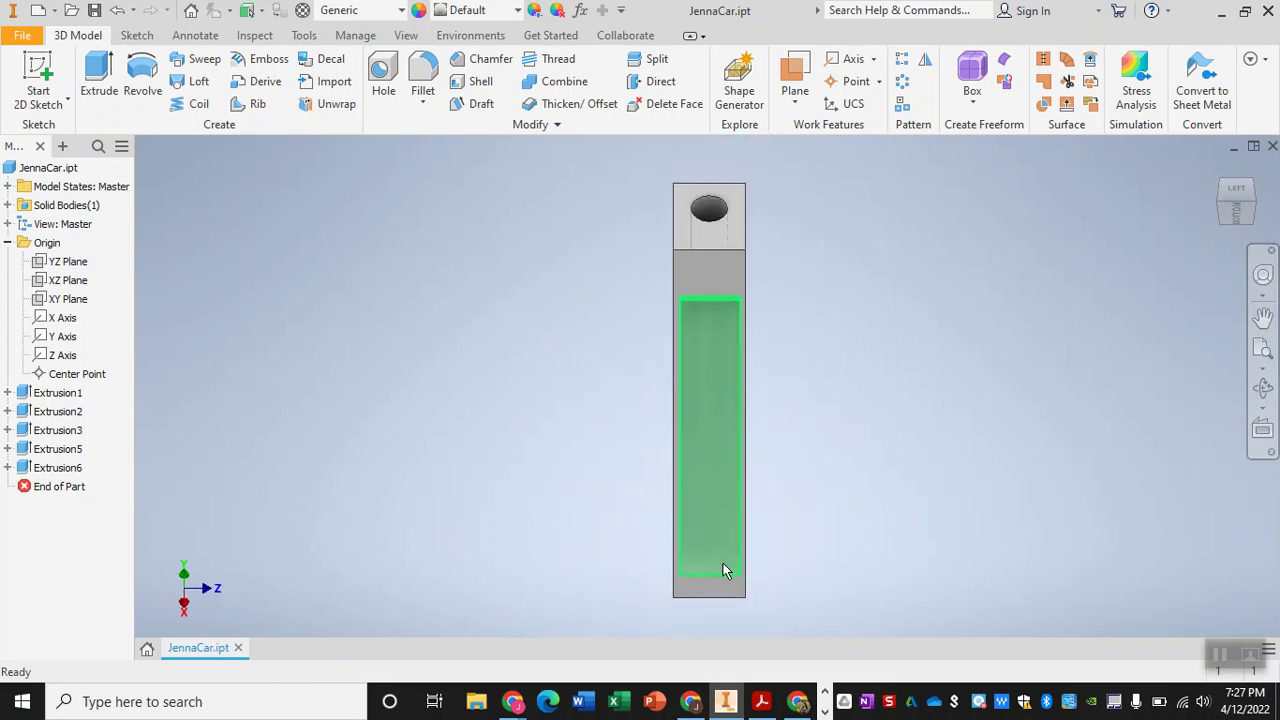
{"action": "scroll", "coordinate": [723, 563], "scroll_direction": "up", "scroll_amount": 3}
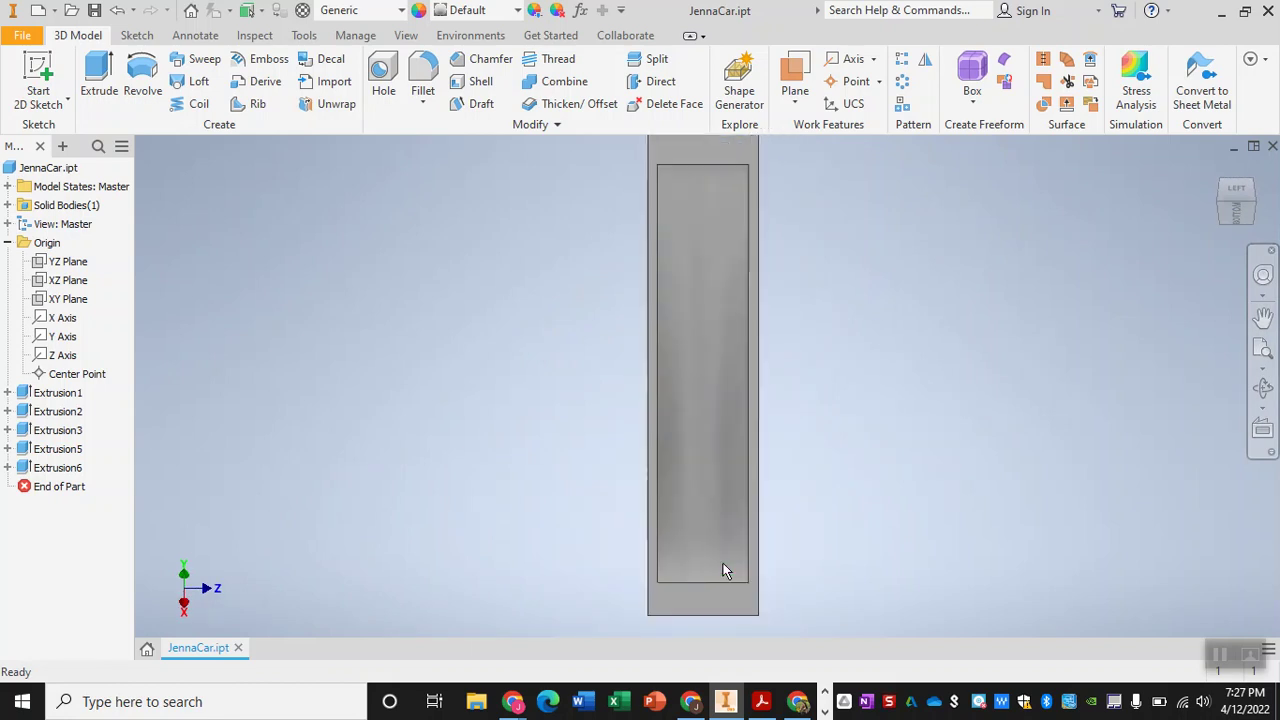
{"action": "scroll", "coordinate": [723, 563], "scroll_direction": "down", "scroll_amount": 1}
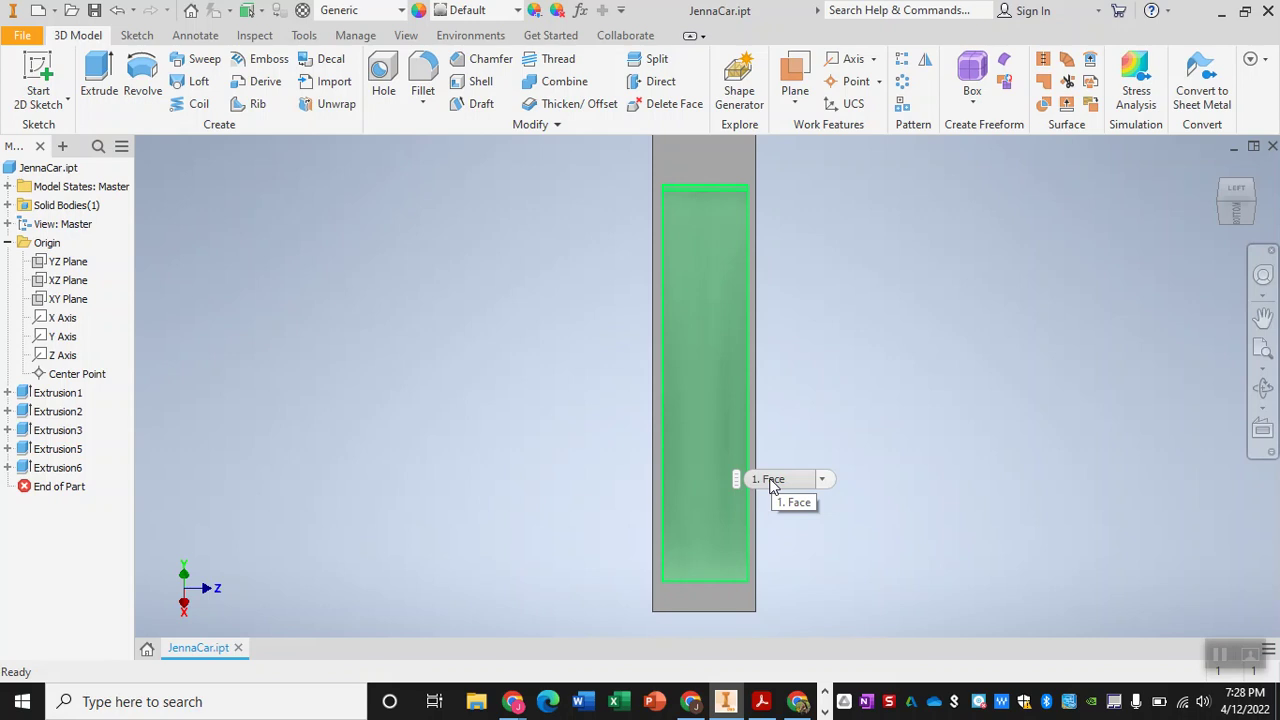
{"action": "left_click", "coordinate": [1222, 186]}
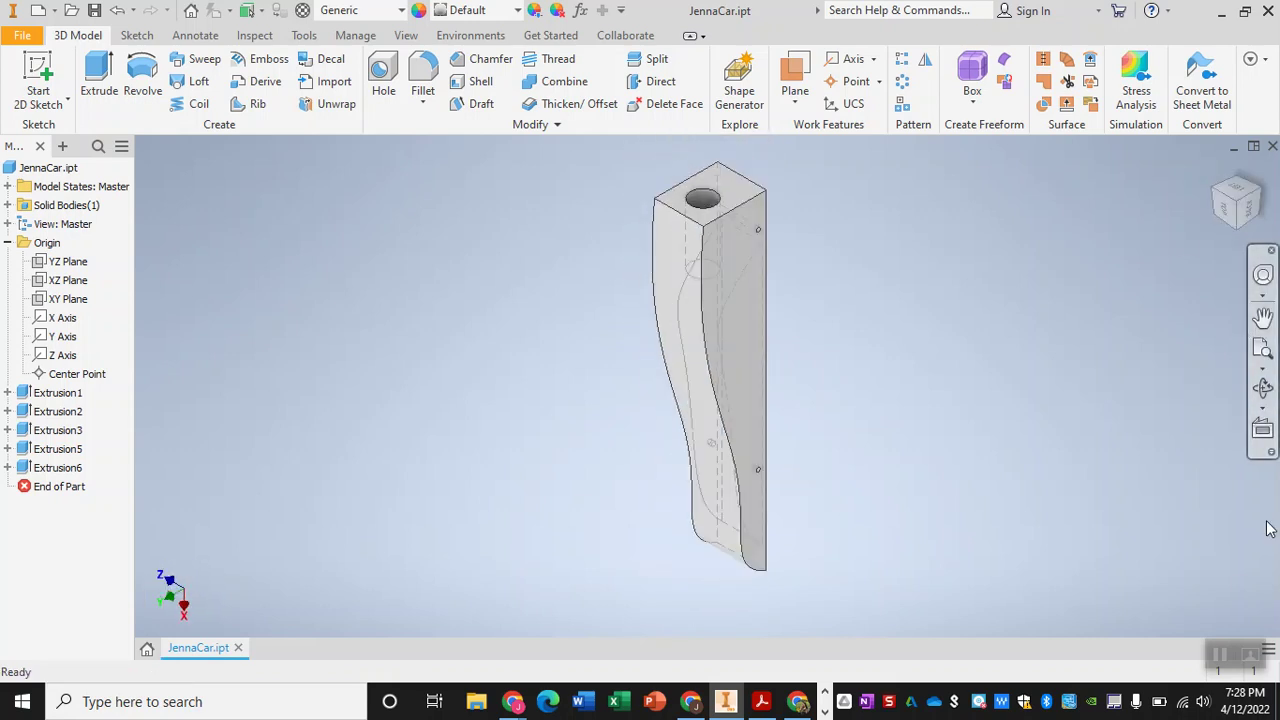